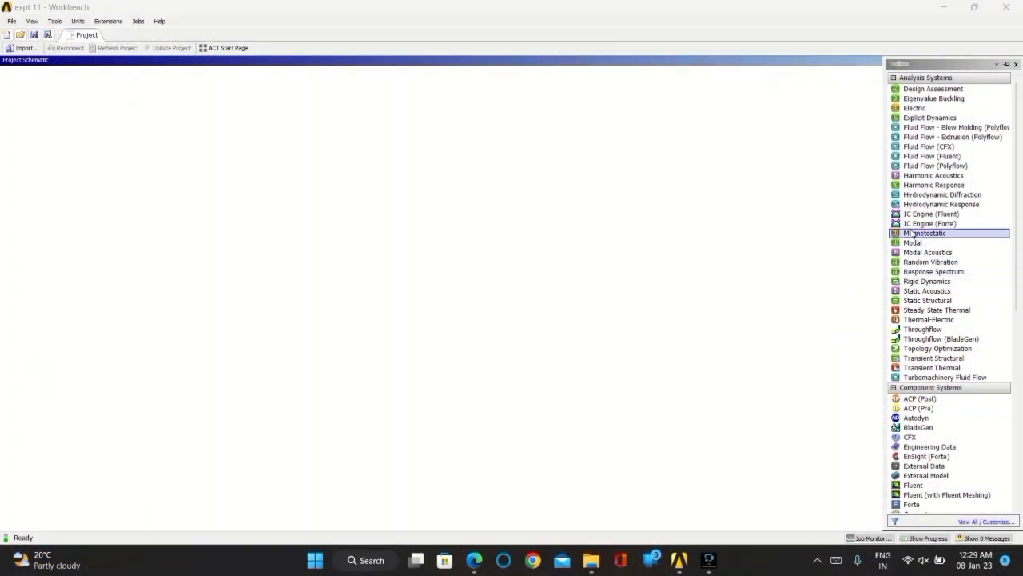
Step: Drop a Static Structural system into the Project Schematic and bring up its Geometry cell's options
drag(915, 300, 539, 288)
drag(912, 300, 73, 130)
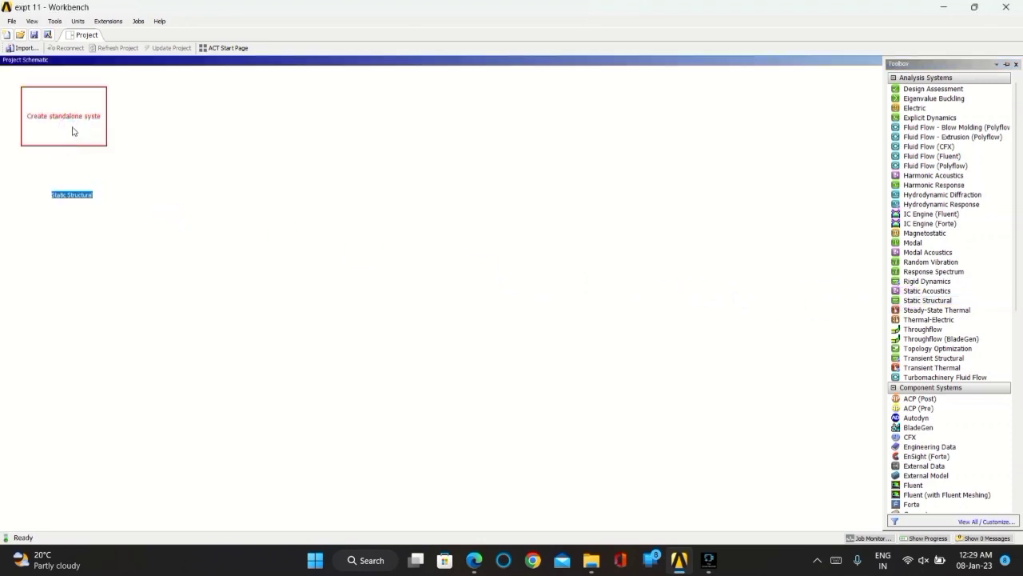
click(73, 130)
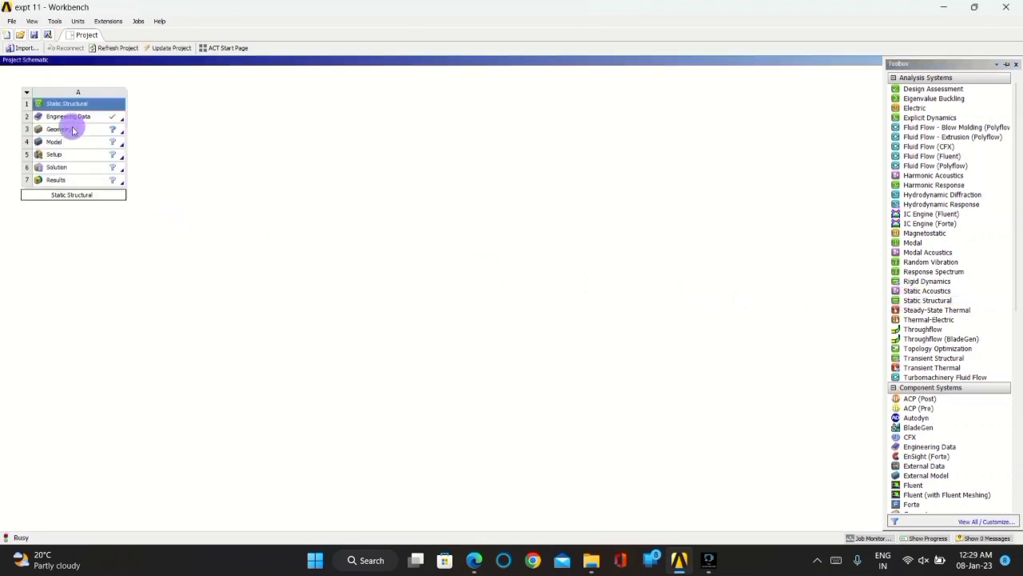
right_click(73, 131)
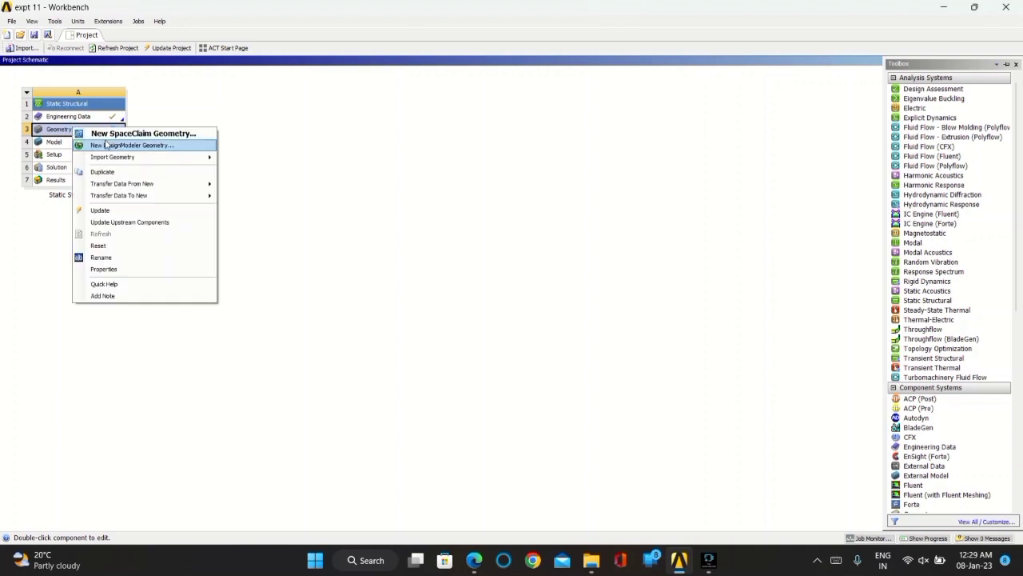
Step: Create new DesignModeler geometry and view the XYPlane face-on
click(108, 144)
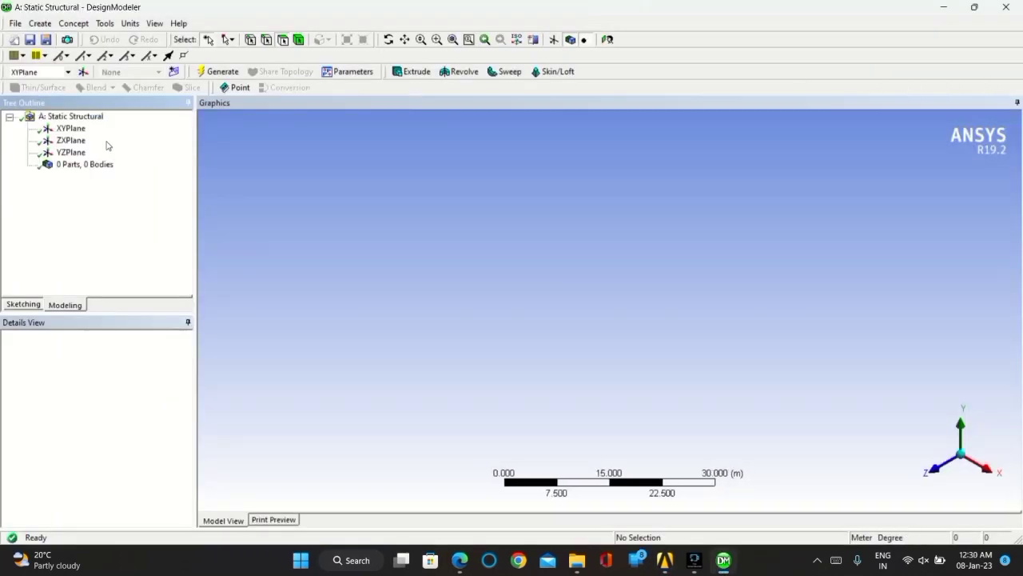
click(71, 128)
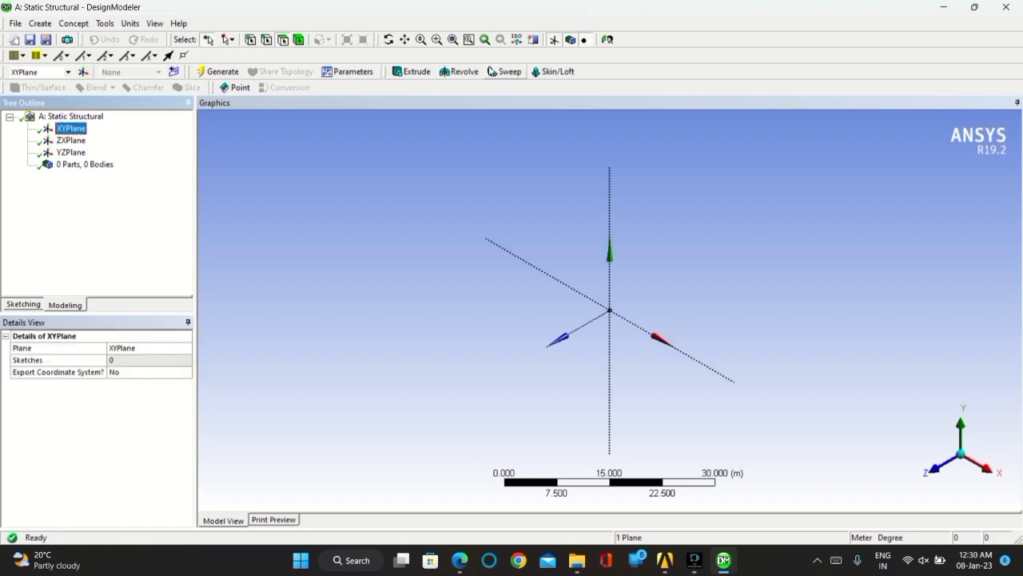
click(608, 39)
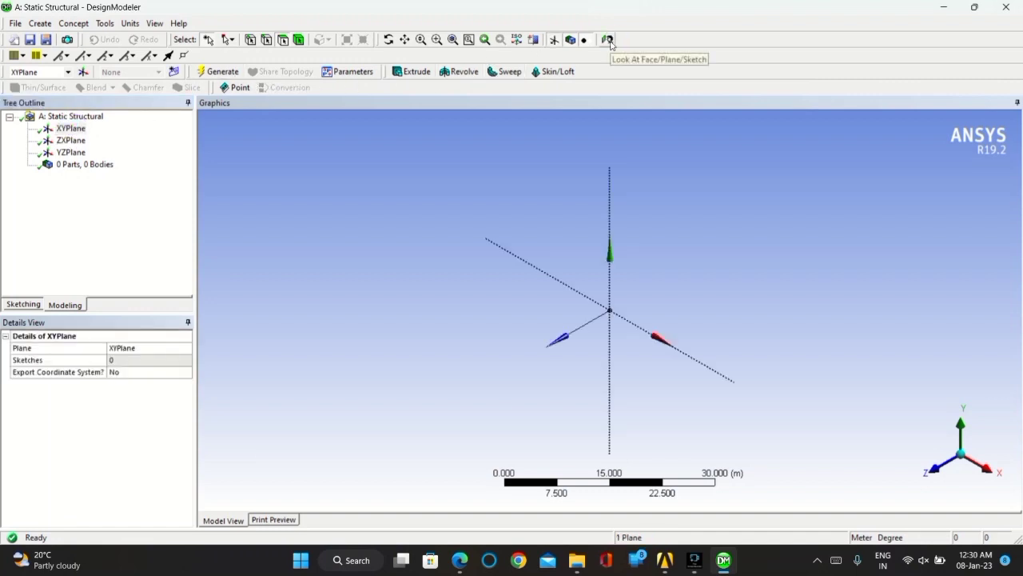
Step: Set the length units to Millimeter and bring up the sketching tools
click(131, 23)
click(152, 63)
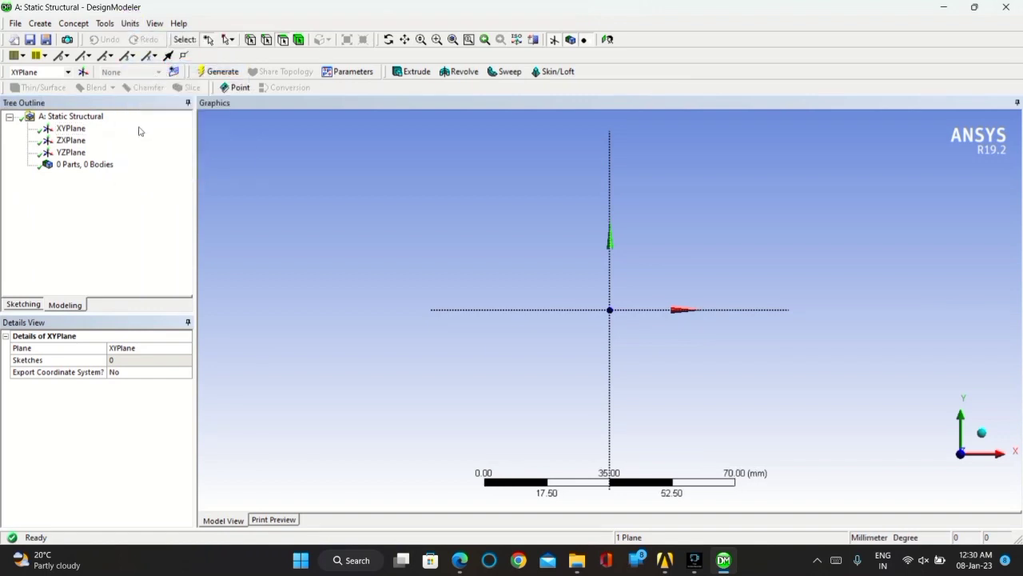
click(24, 304)
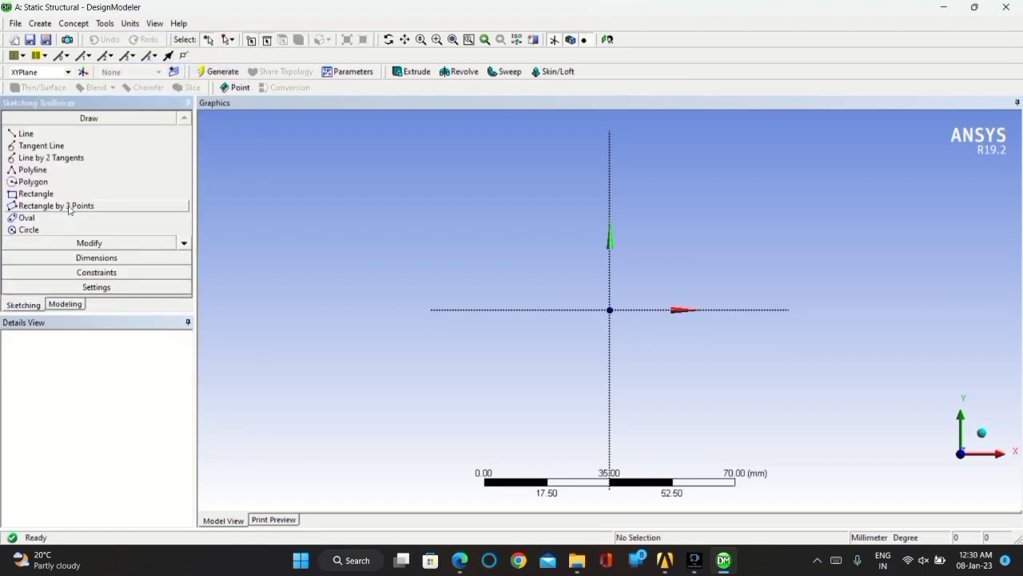
Step: Draw a closed four-vertex polyline trapezoid starting at the origin on the XYPlane
click(48, 170)
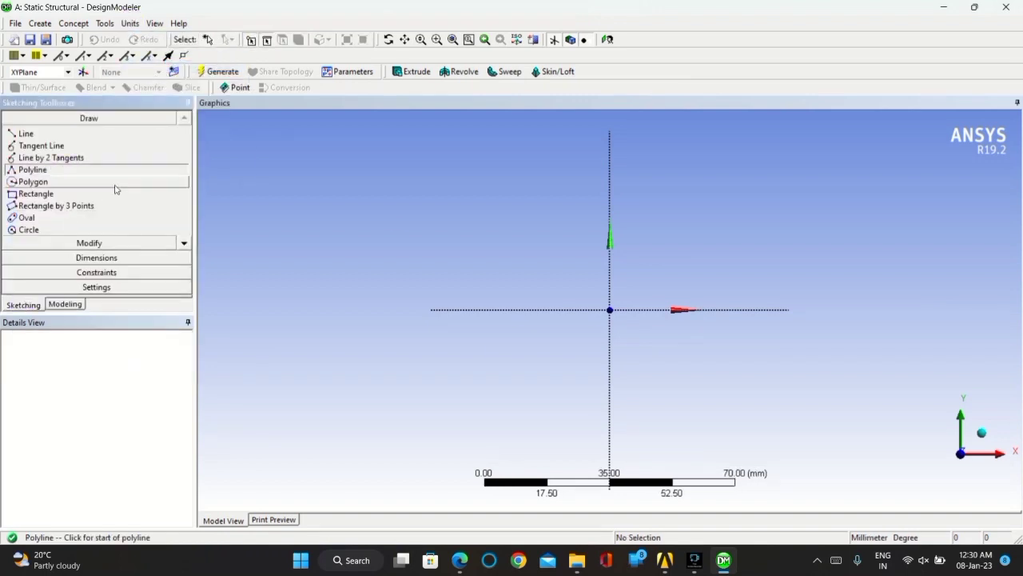
click(610, 308)
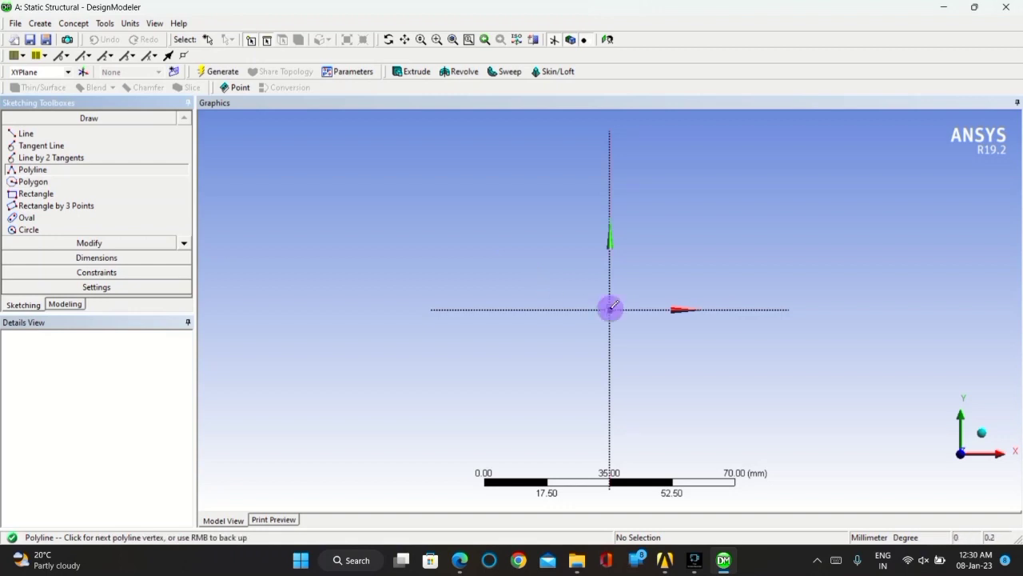
click(900, 309)
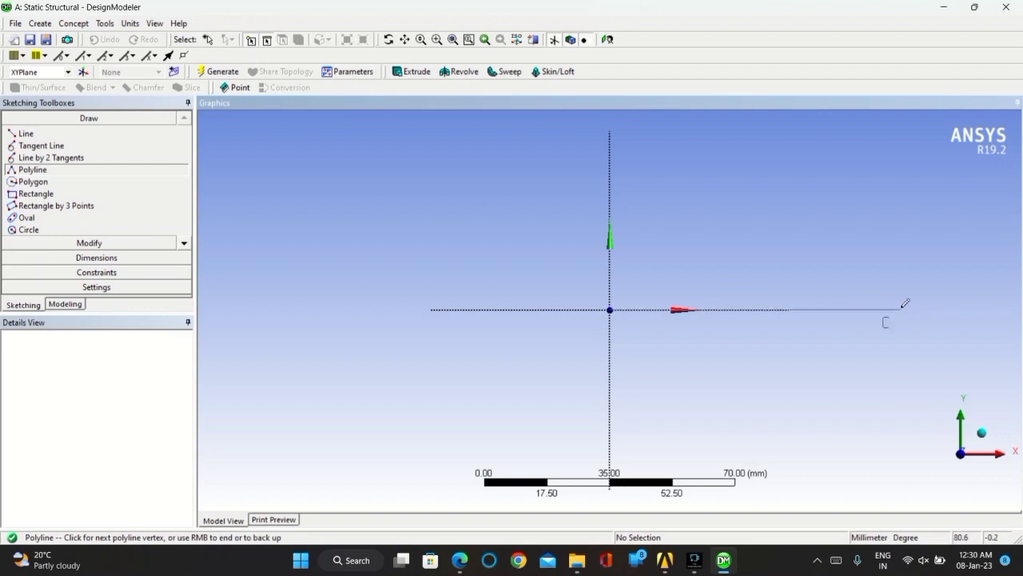
click(904, 206)
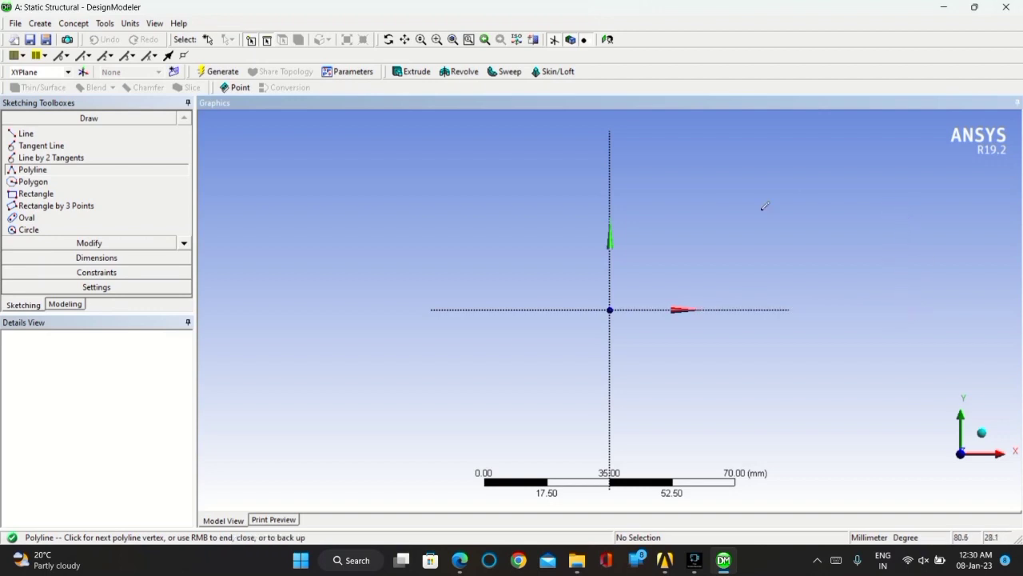
click(610, 259)
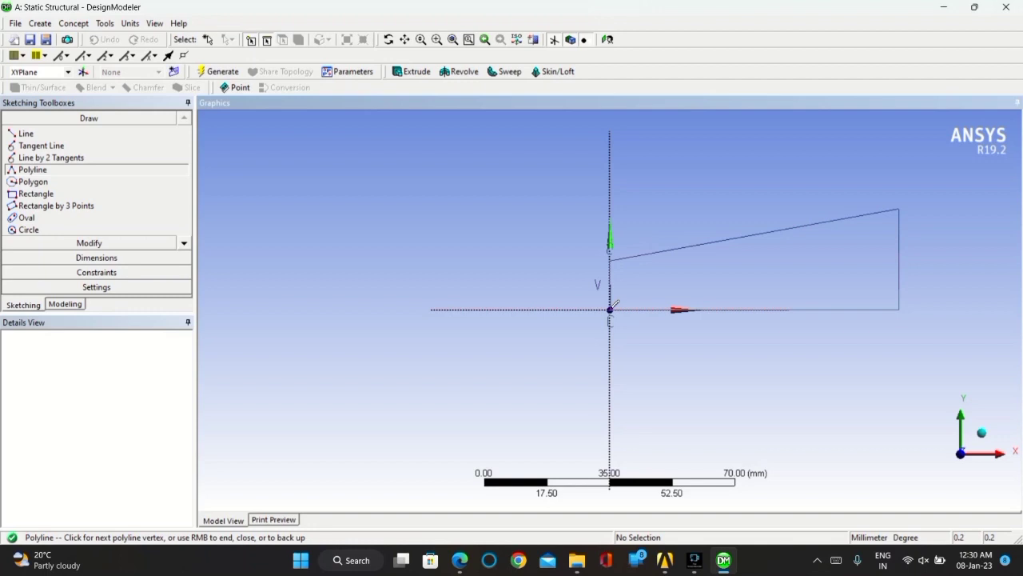
click(610, 309)
right_click(646, 294)
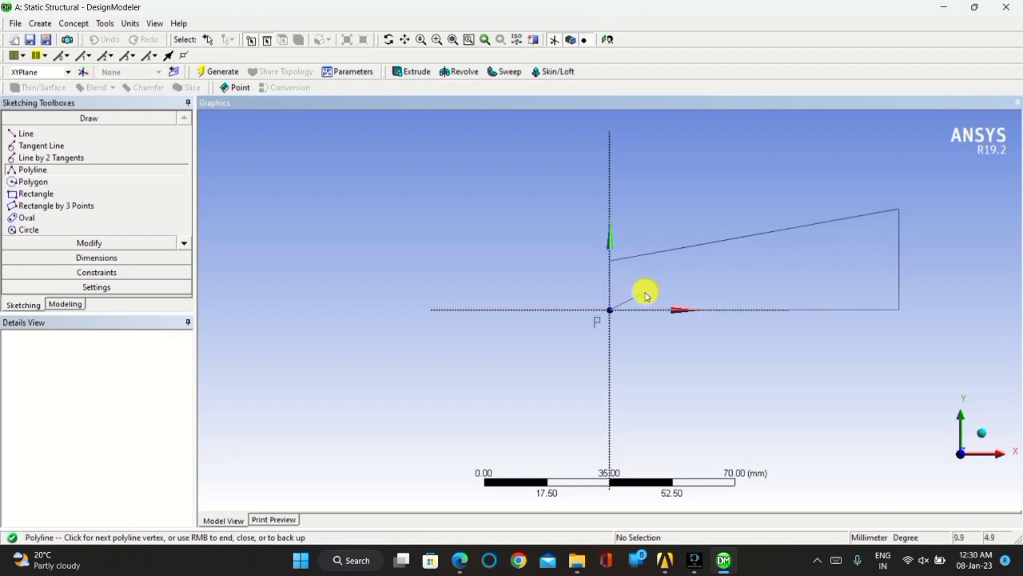
click(662, 313)
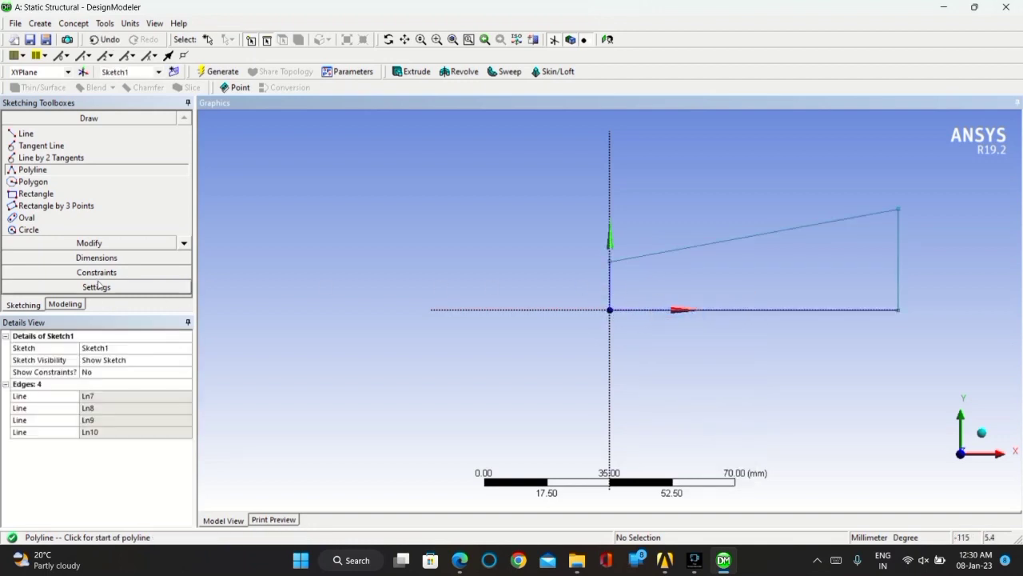
Step: Add a length dimension on the bottom edge and height dimensions on the left and right edges
click(96, 257)
click(750, 310)
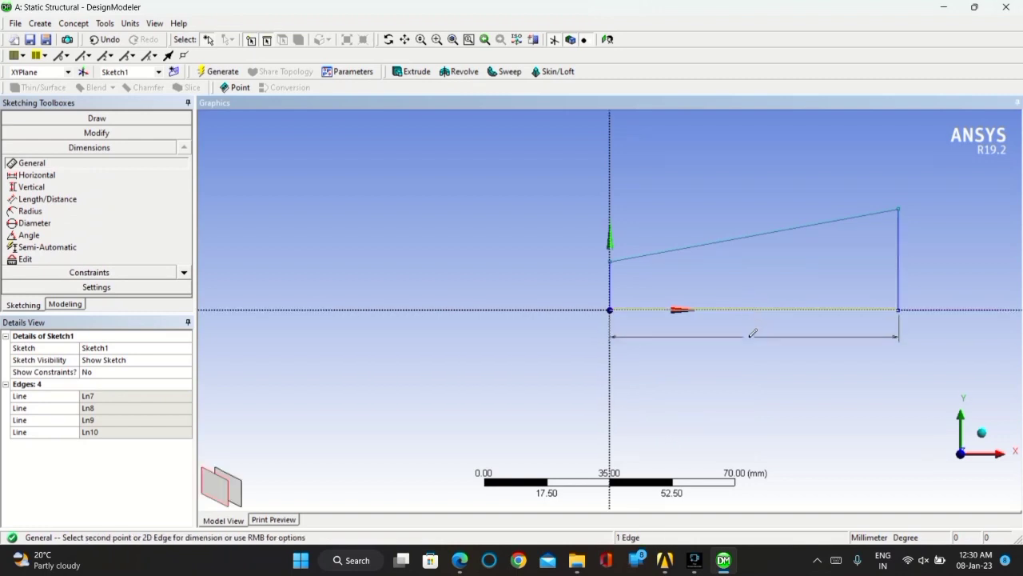
click(749, 370)
click(613, 302)
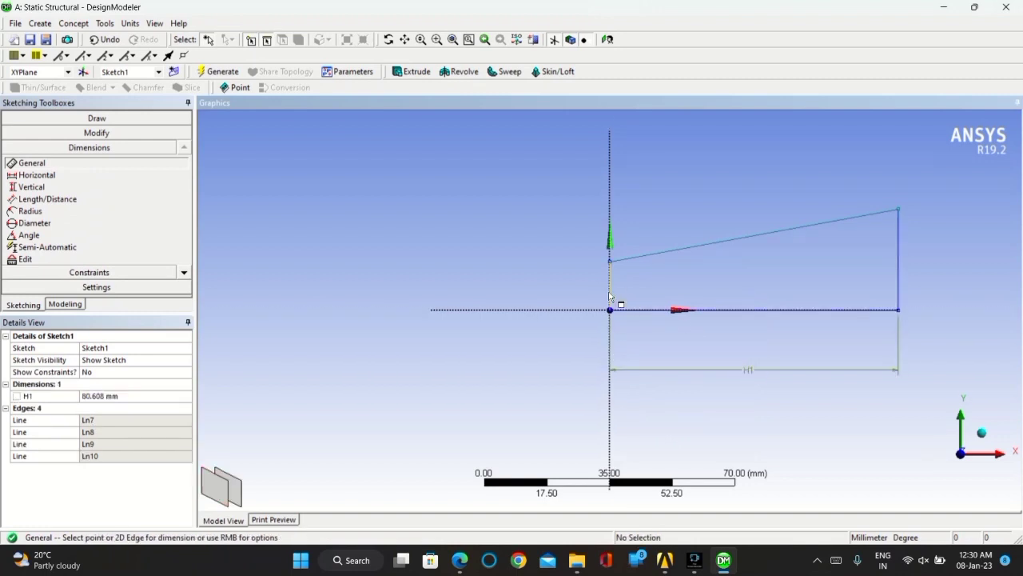
click(513, 279)
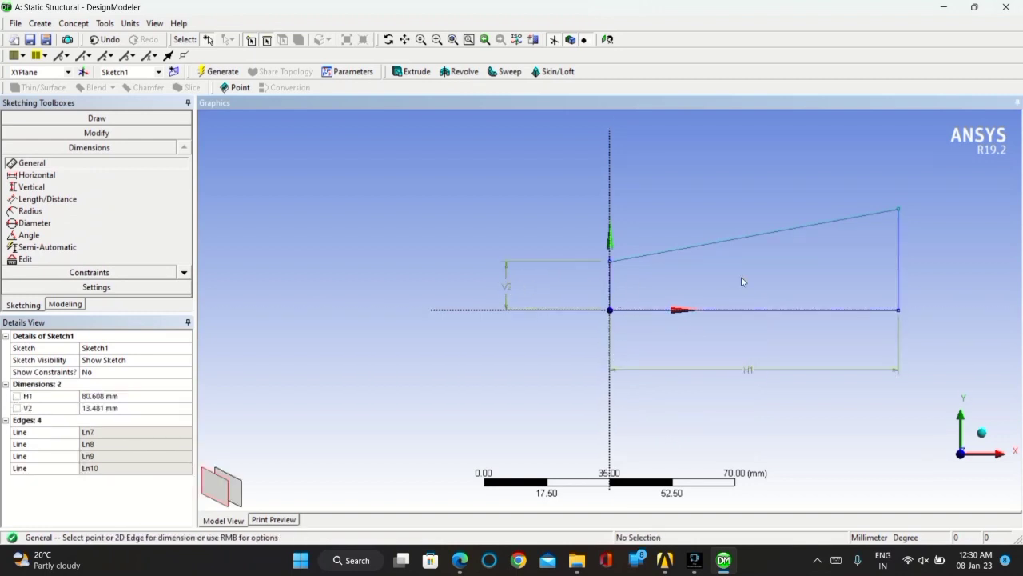
click(899, 272)
click(964, 244)
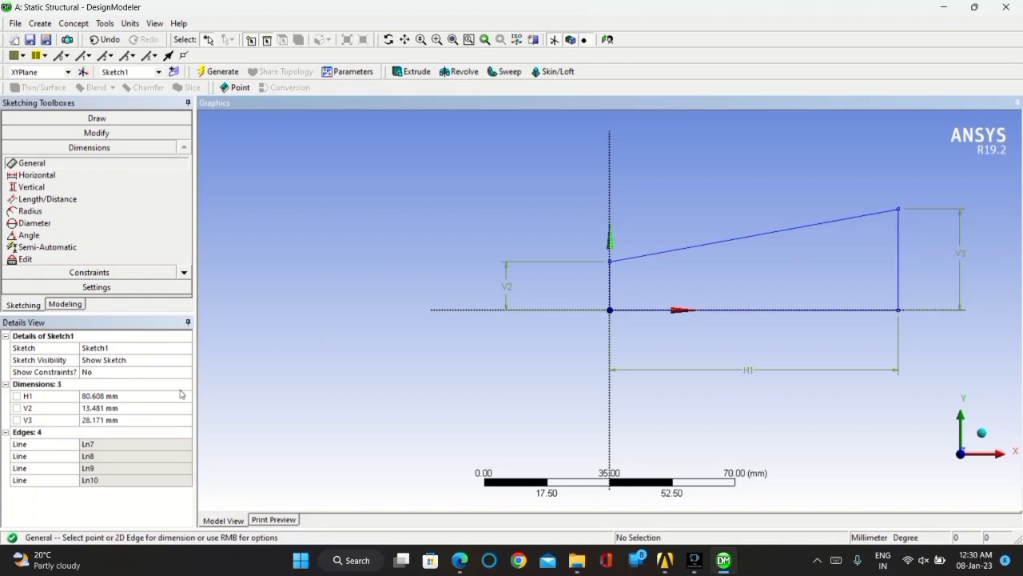
Step: Set H1 to 100 mm, V2 to 10 mm and V3 to 20 mm
click(138, 395)
text(100)
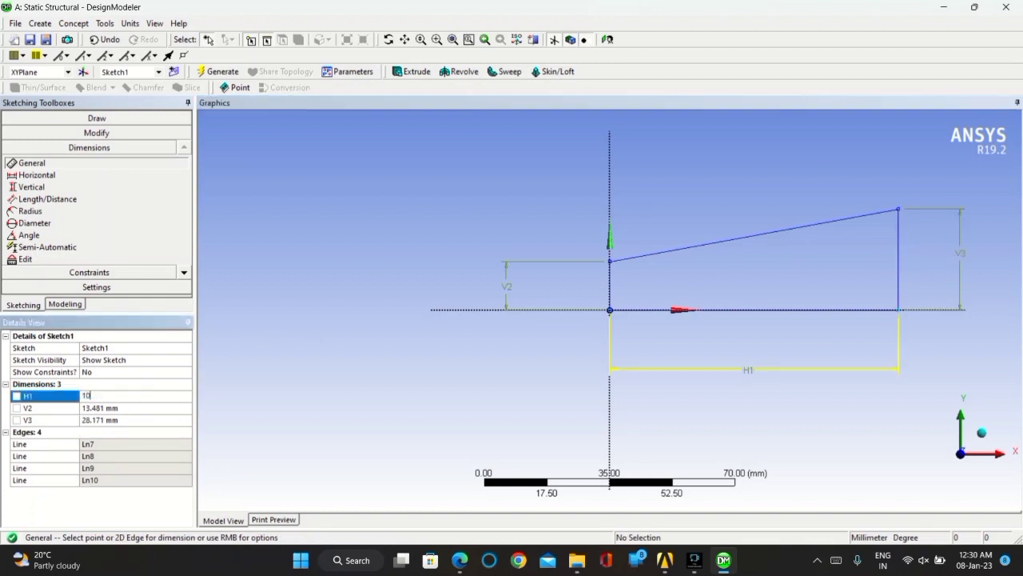
key(Return)
click(130, 407)
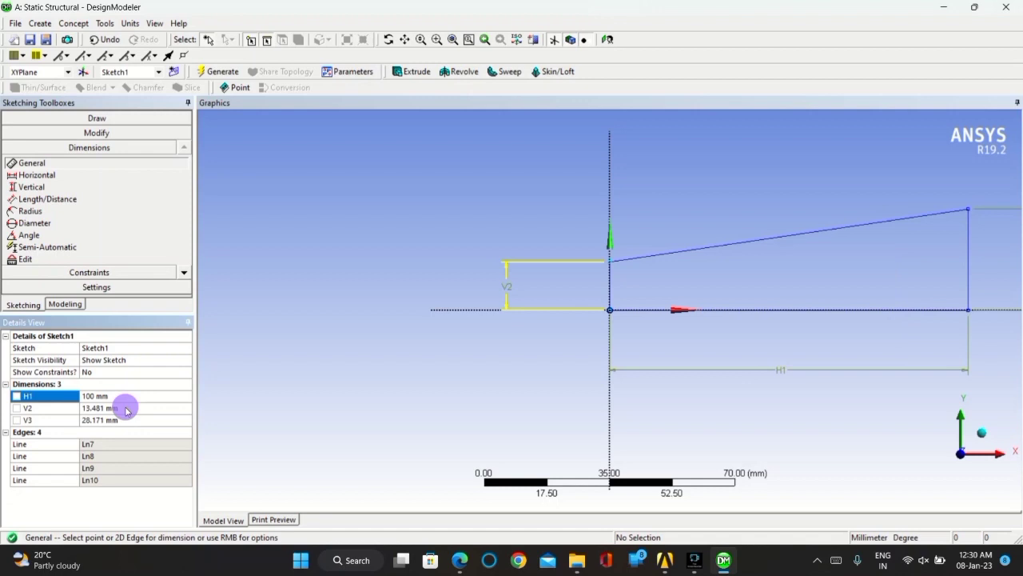
text(10)
key(Return)
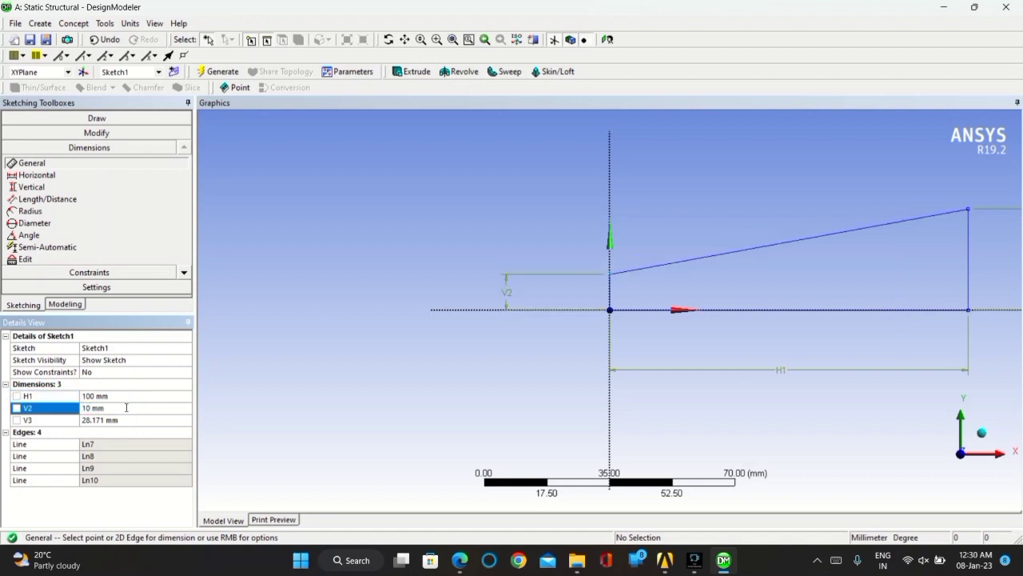
click(114, 419)
text(20)
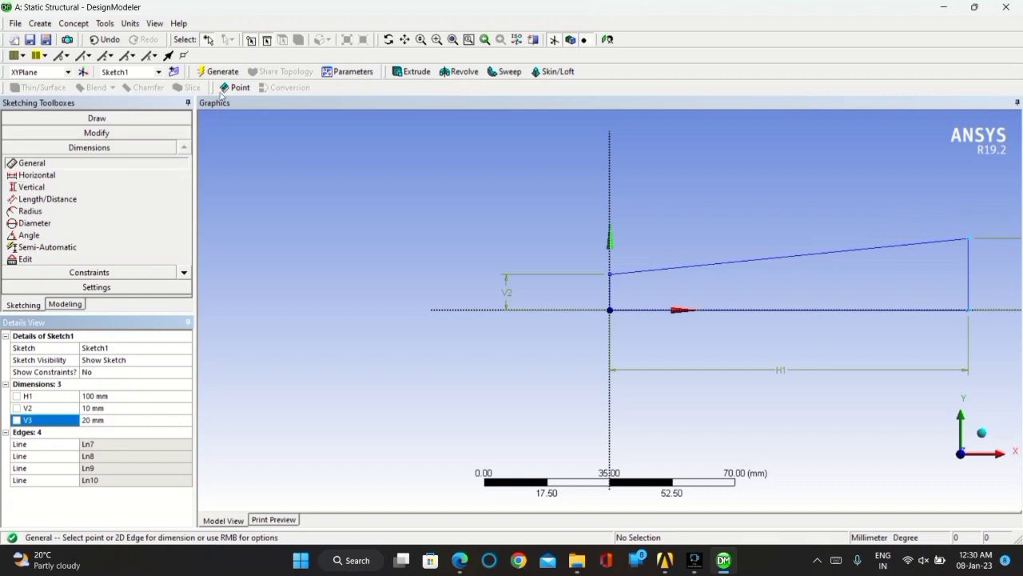
click(222, 75)
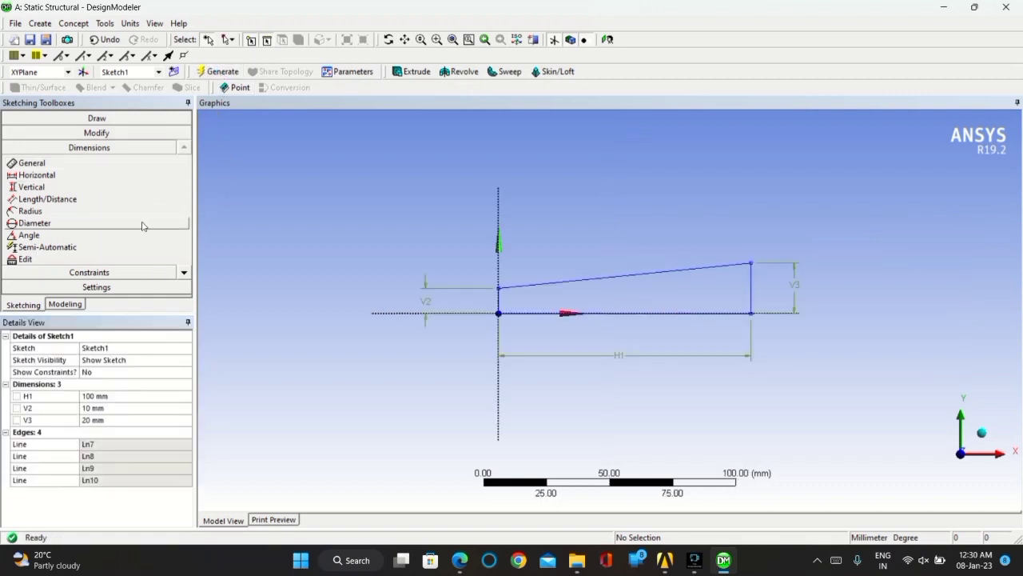
Step: Extrude Sketch1 to a 100 mm depth and generate the solid tapered block
click(425, 71)
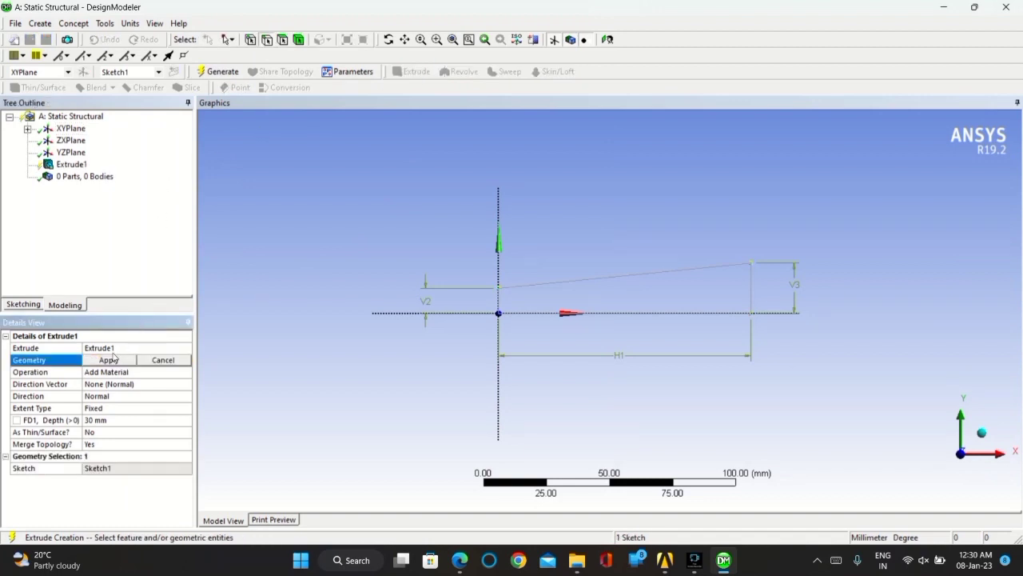
click(27, 128)
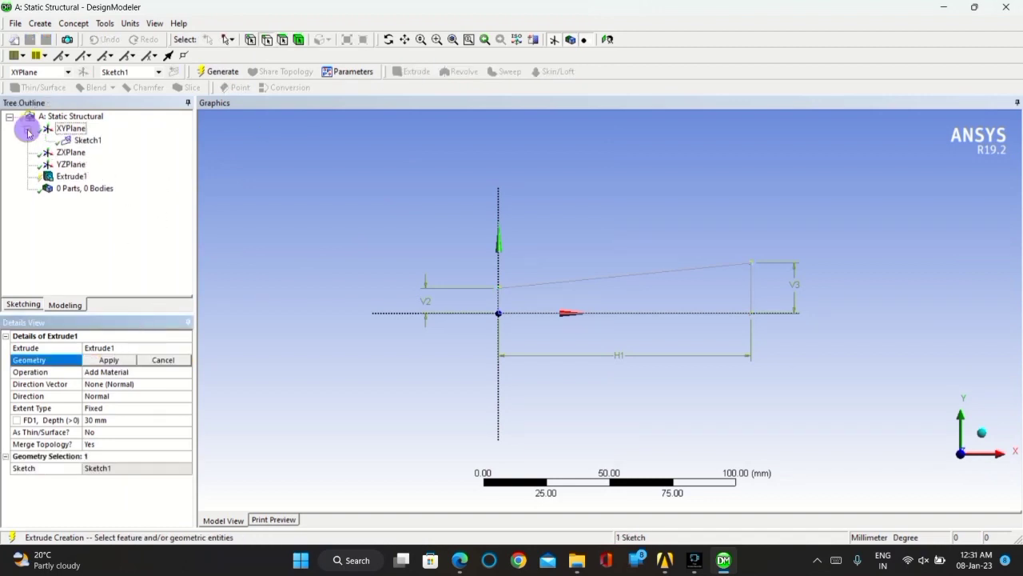
click(84, 141)
click(107, 360)
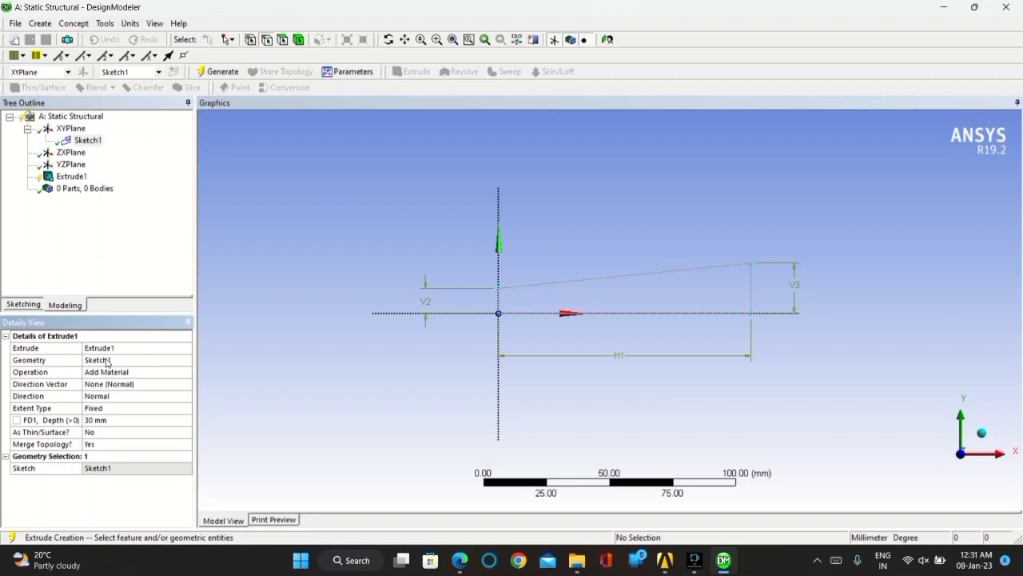
click(163, 373)
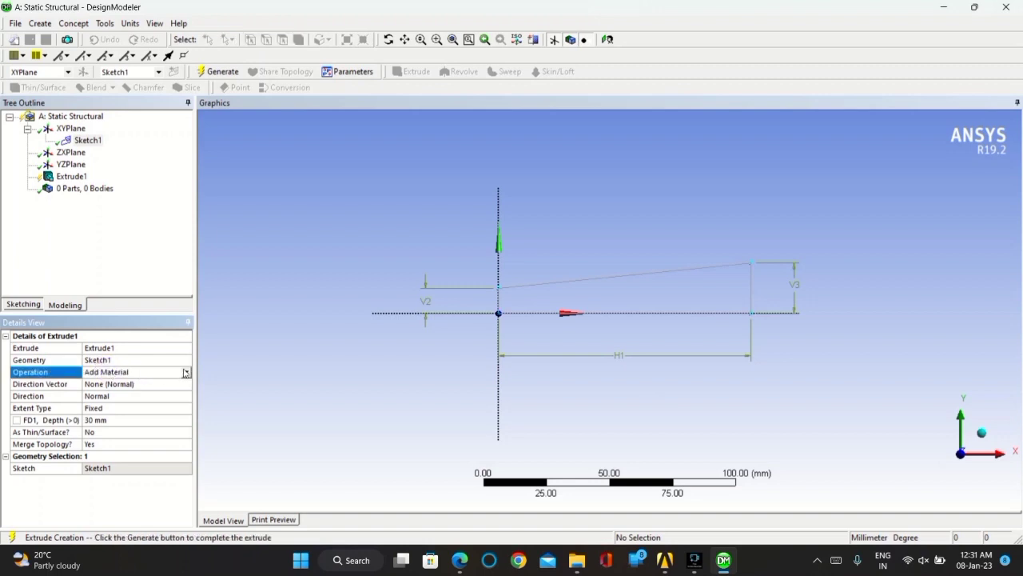
click(118, 420)
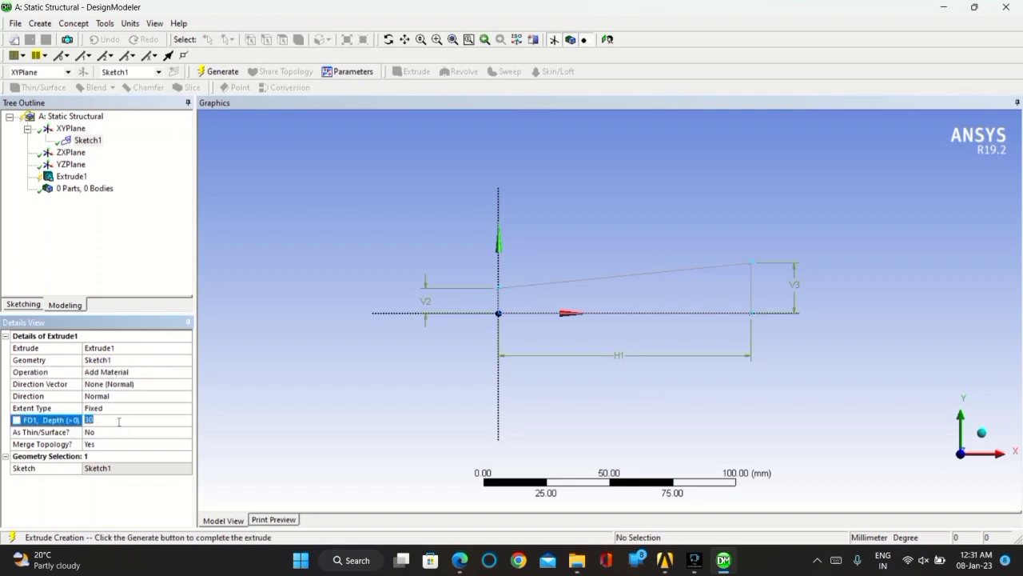
key(Return)
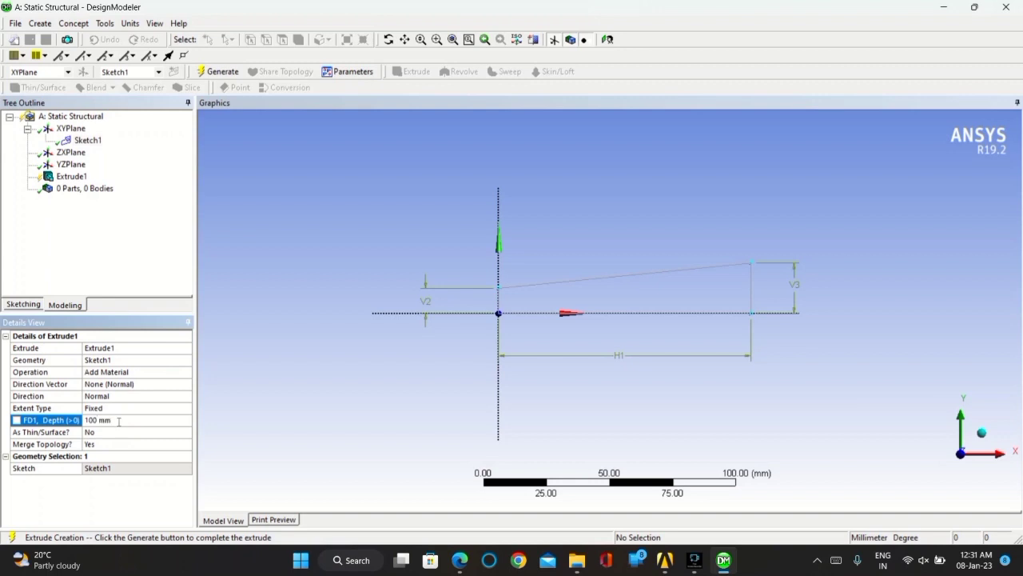
click(218, 71)
drag(435, 261, 411, 282)
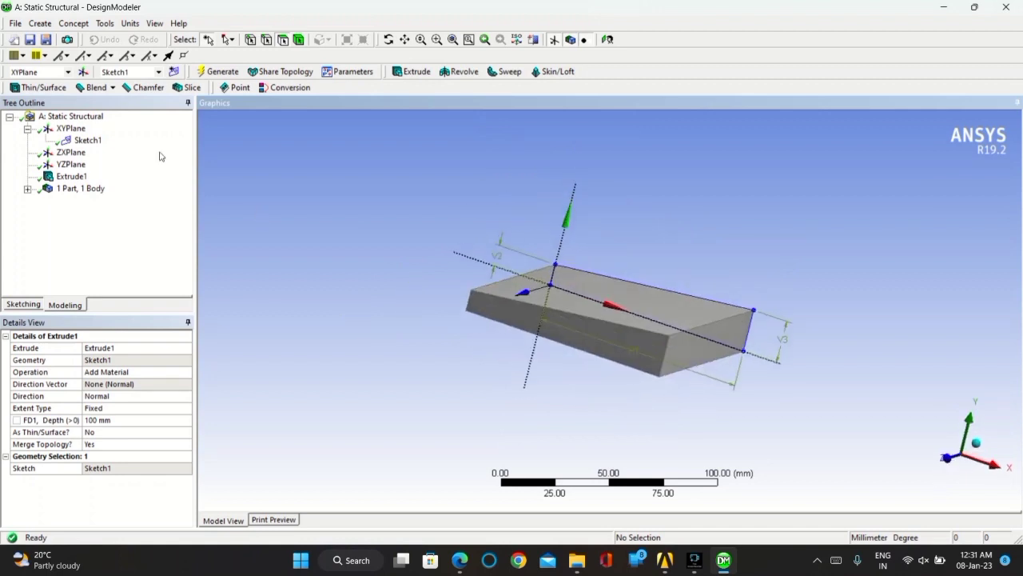
Step: On the face-on ZXPlane, sketch a circle over the plate face as Sketch2
click(71, 152)
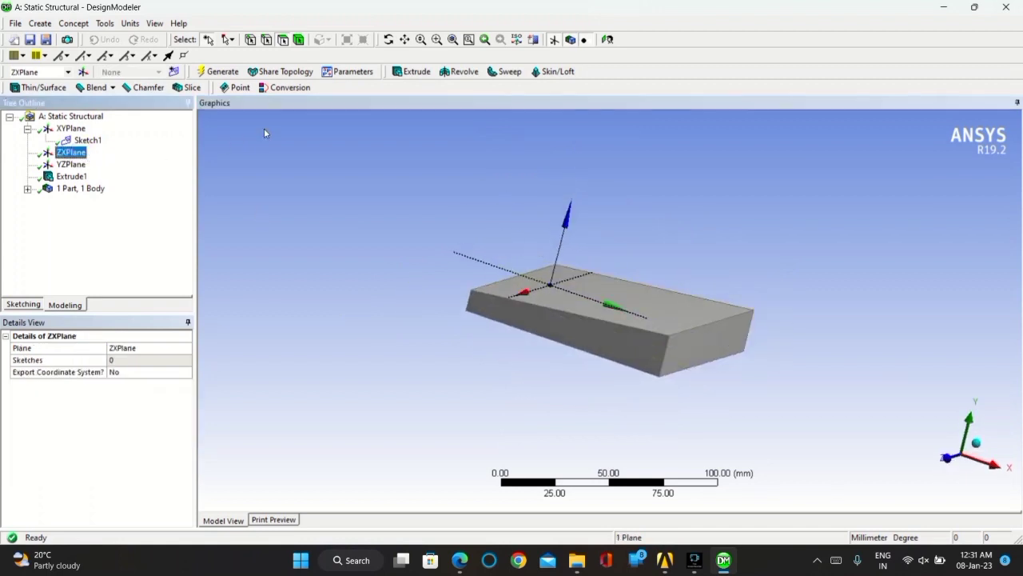
click(607, 39)
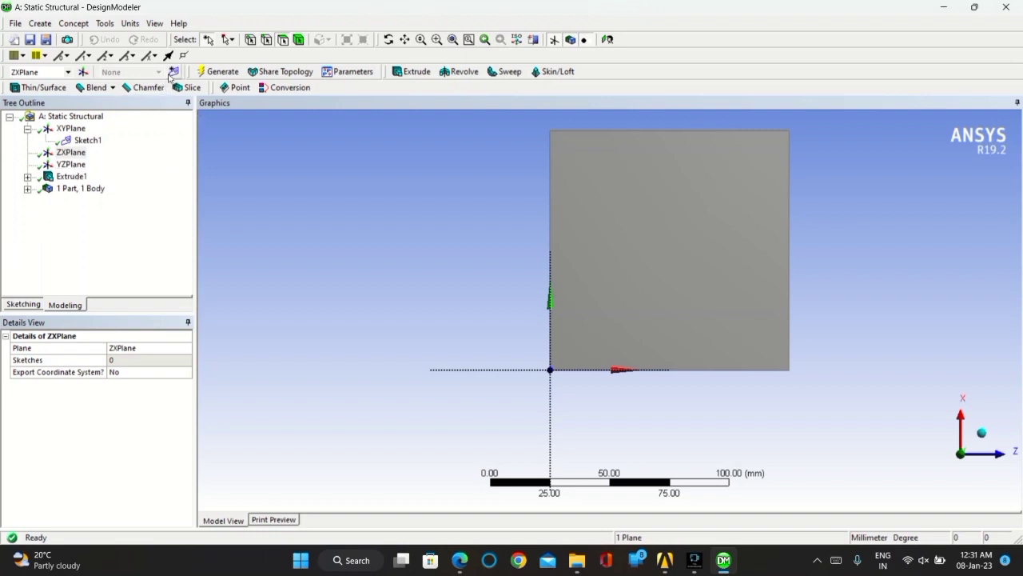
click(25, 304)
click(28, 229)
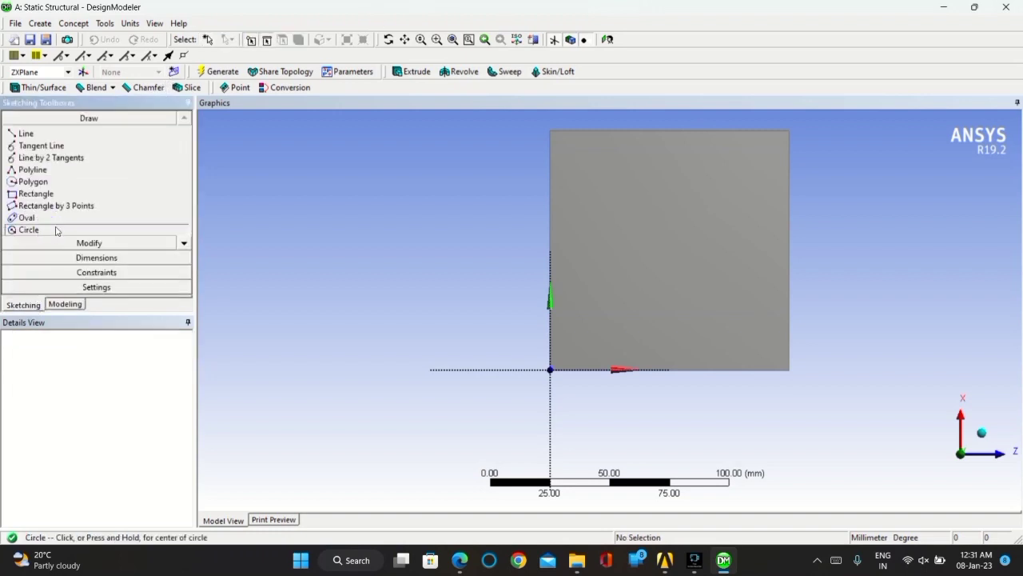
click(659, 243)
click(697, 269)
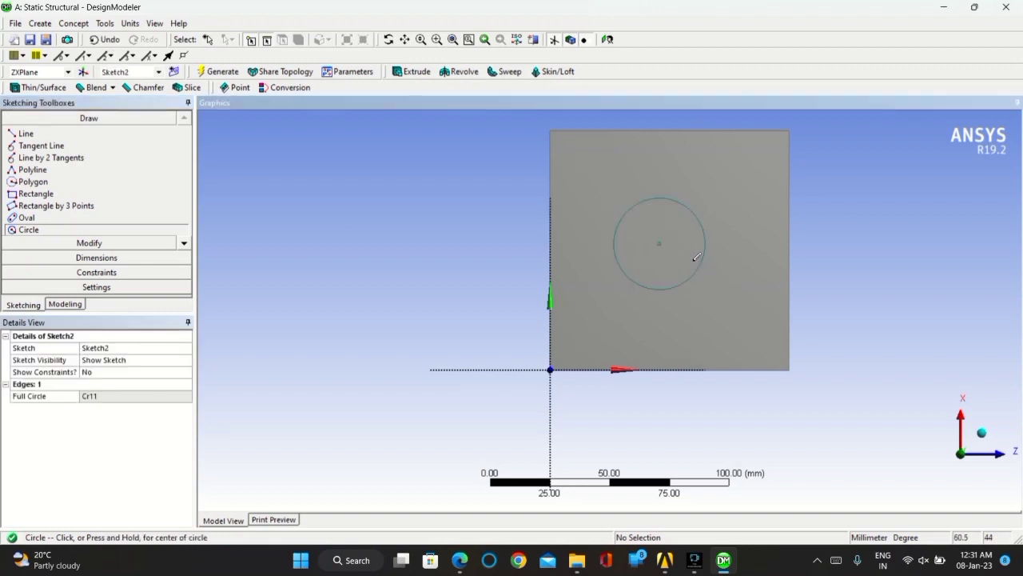
Step: Give the circle a D1 diameter dimension of 25 mm
click(137, 259)
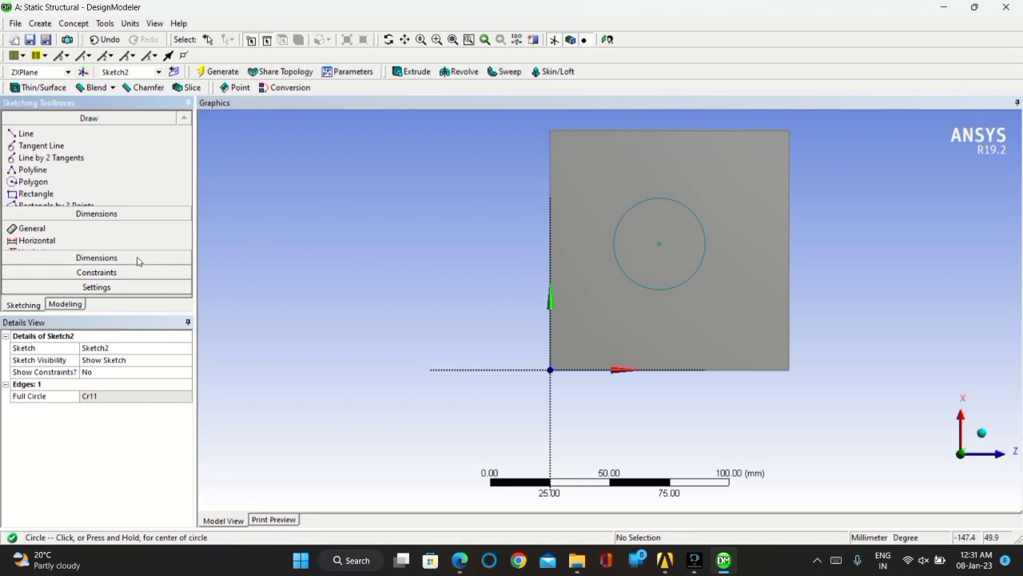
click(708, 239)
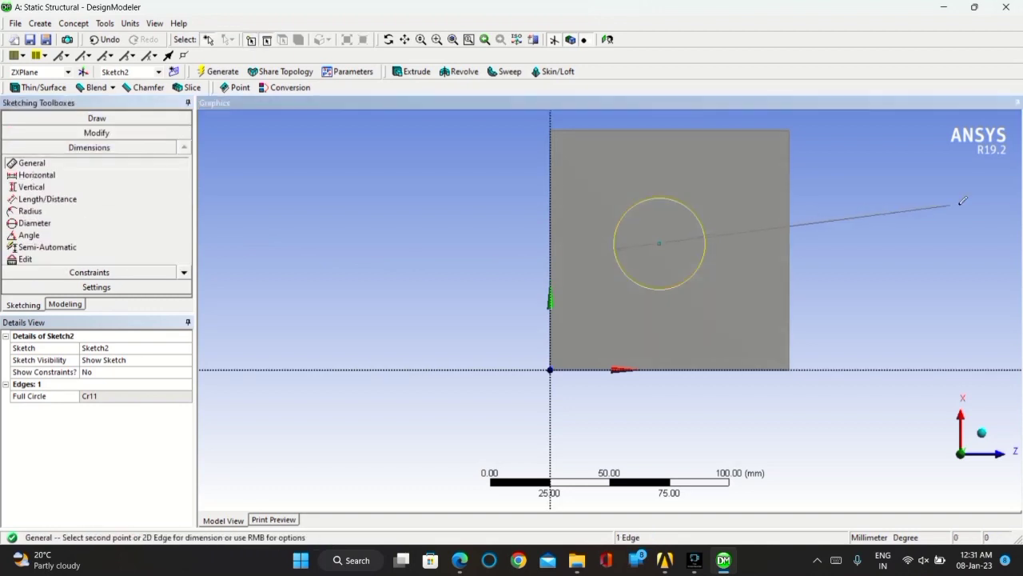
click(886, 227)
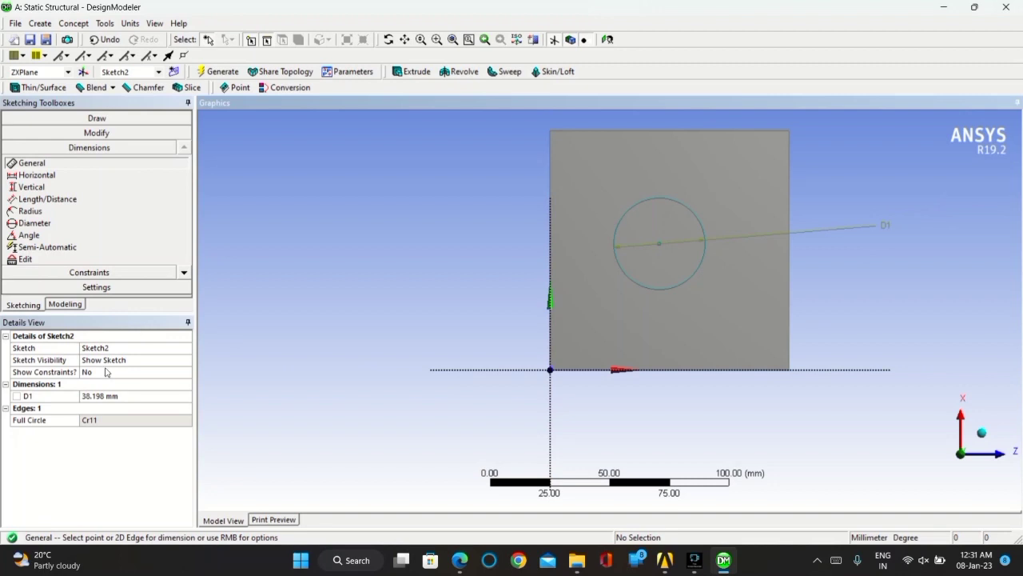
click(102, 396)
text(25)
key(Return)
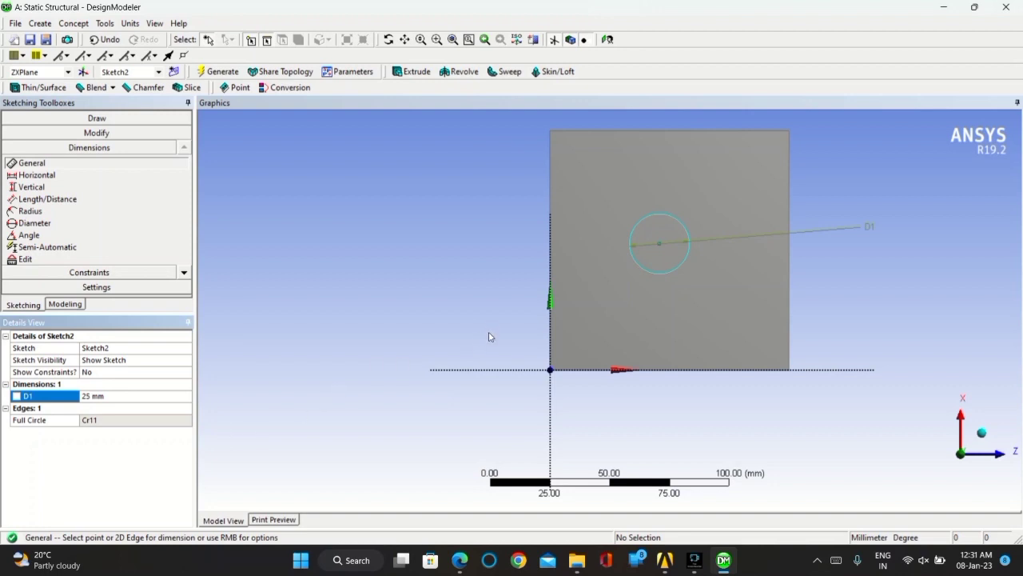
Step: Locate the circle centre 50 mm from the left edge (H3) and 50 mm from the bottom (V2)
click(658, 242)
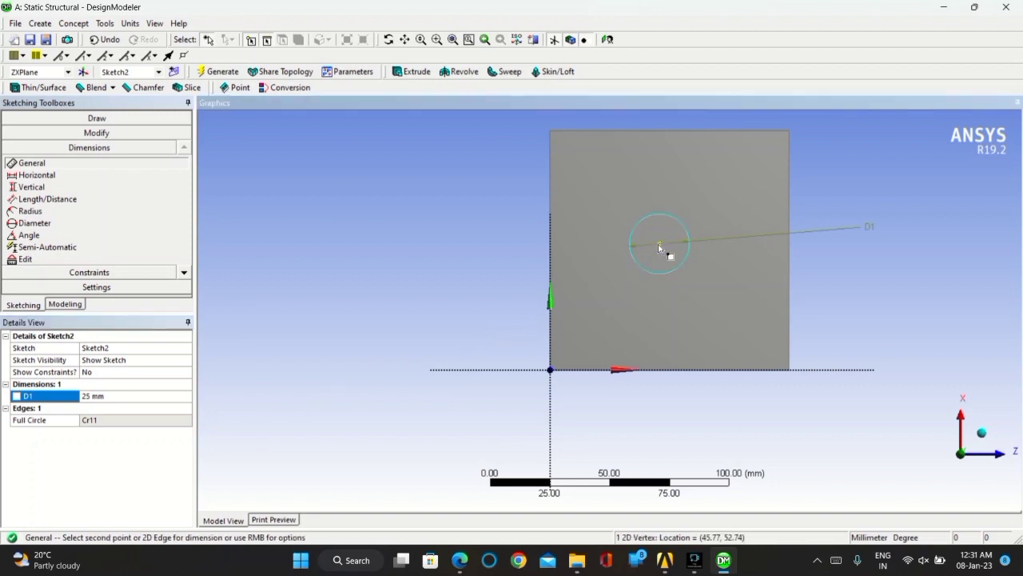
click(660, 369)
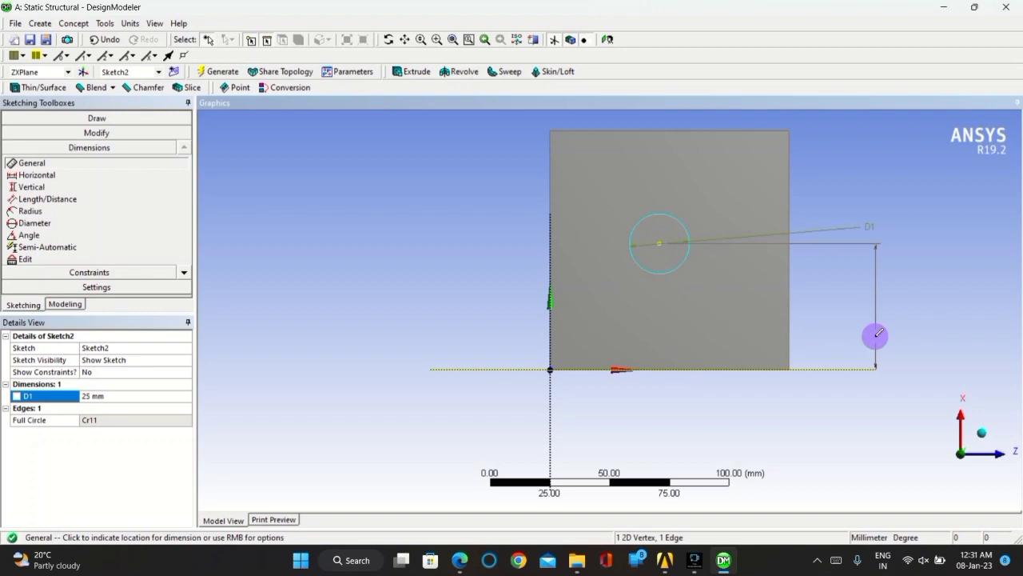
click(875, 336)
click(658, 246)
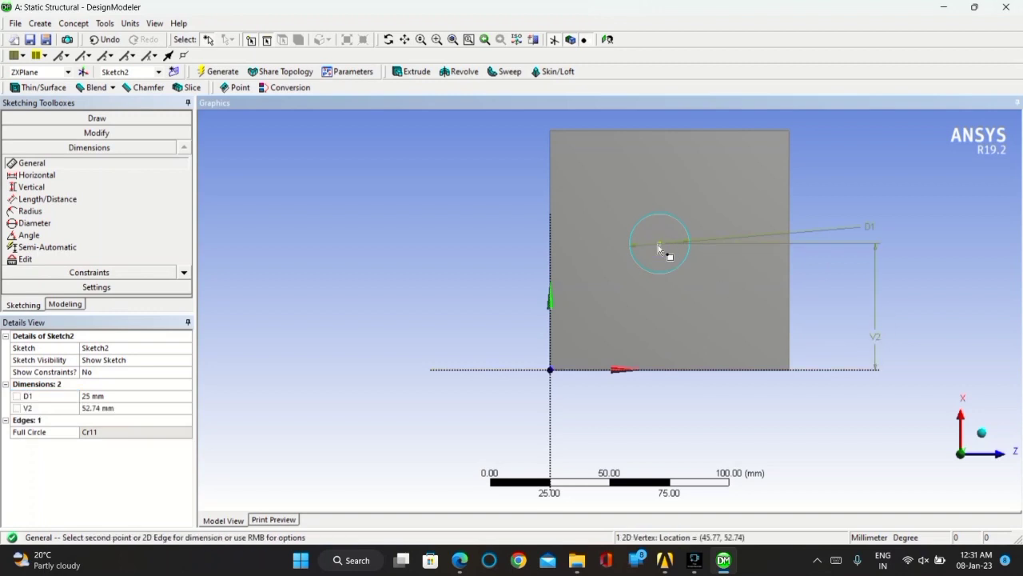
click(550, 263)
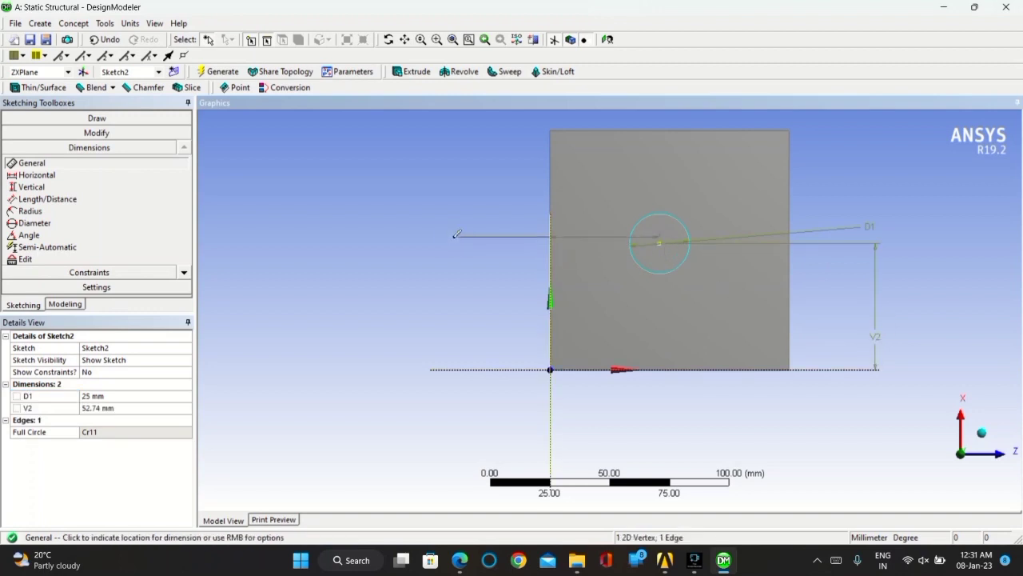
click(451, 238)
click(113, 408)
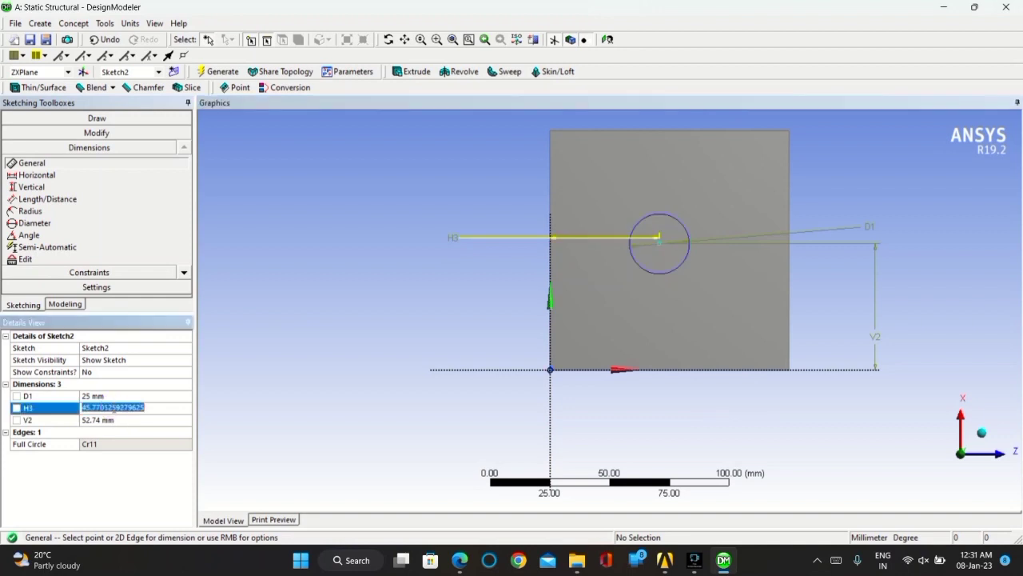
text(50)
key(Return)
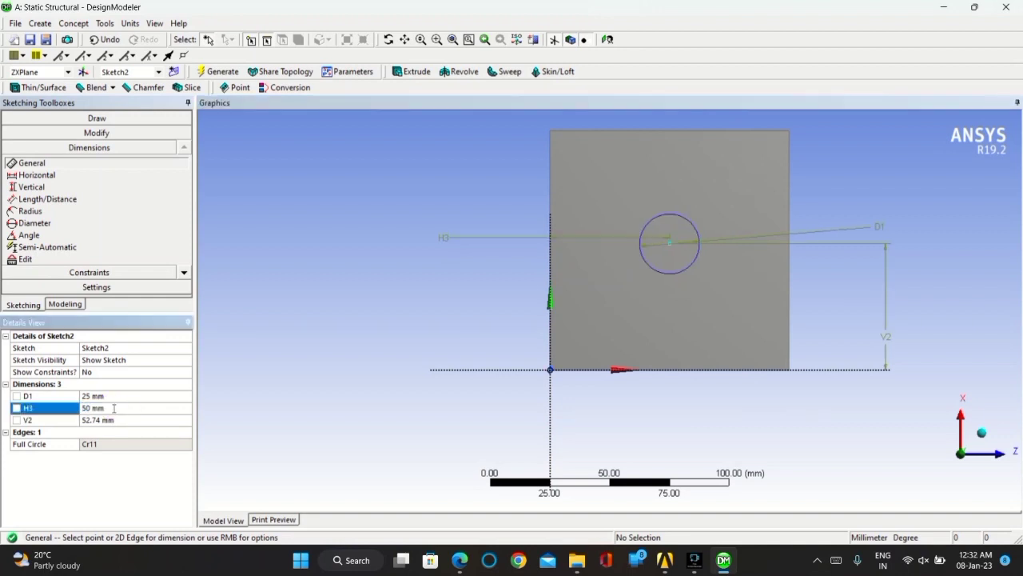
click(96, 419)
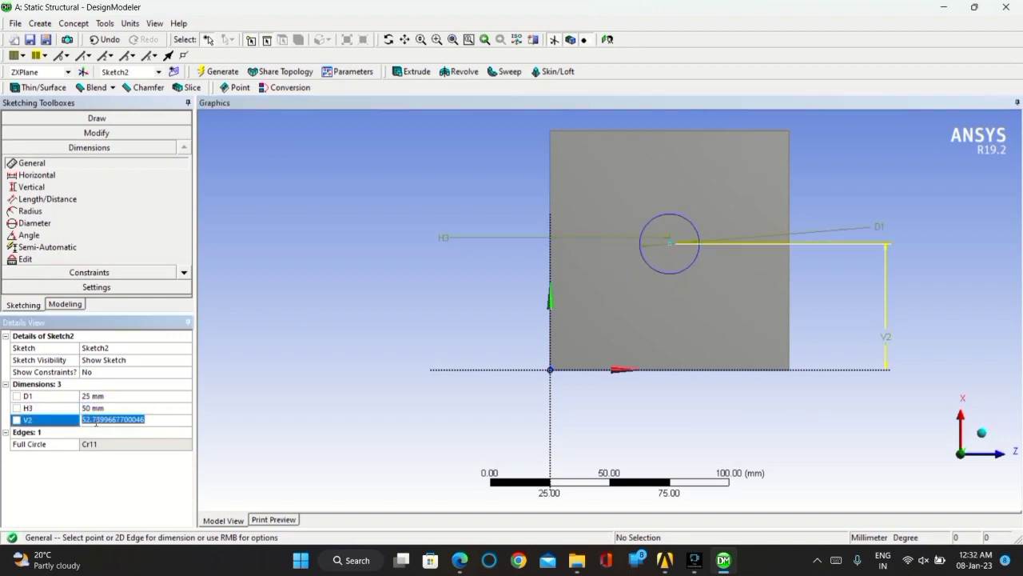
text(50)
key(Return)
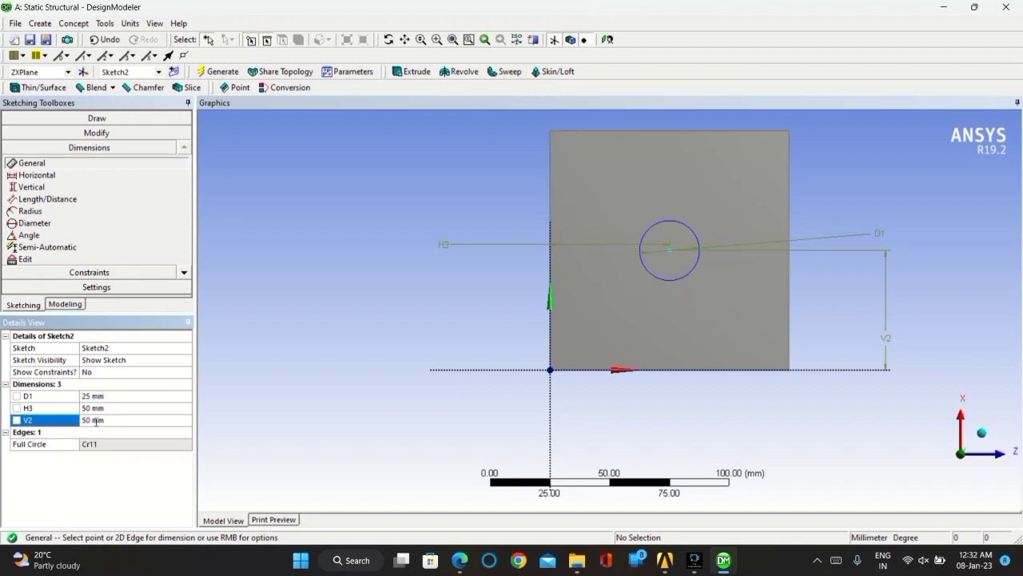
Step: Trace vertical lines along the plate's left and right edges from bottom to top corners
click(104, 119)
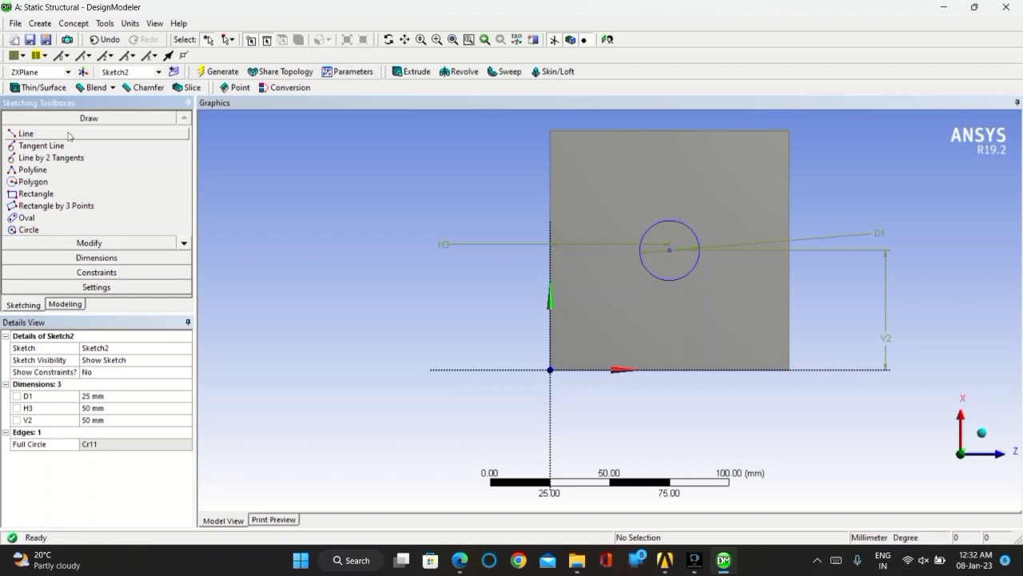
click(69, 136)
ctrl+middle_drag(574, 204, 558, 317)
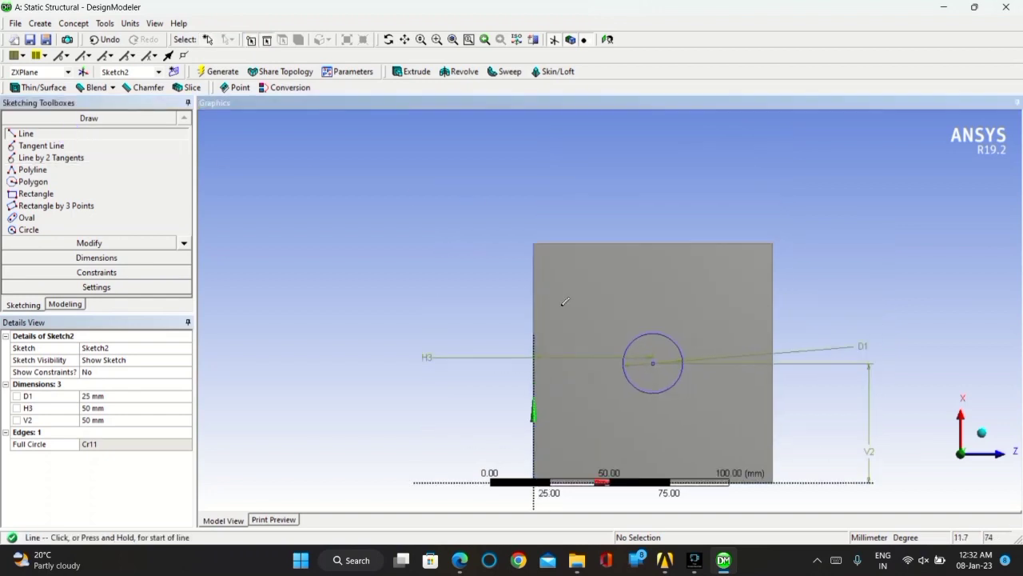
scroll(565, 301, up, 3)
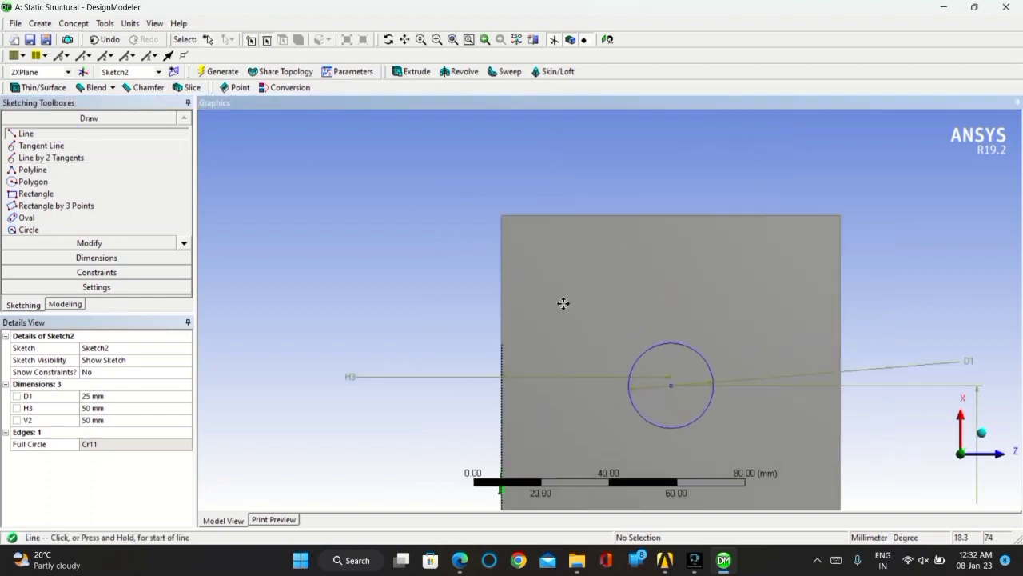
click(500, 498)
click(499, 160)
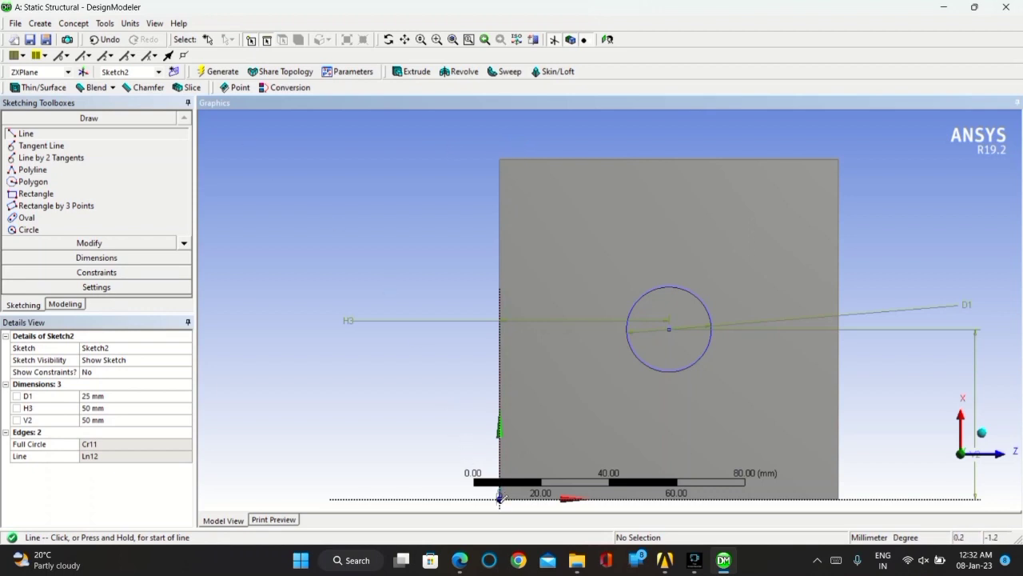
click(499, 497)
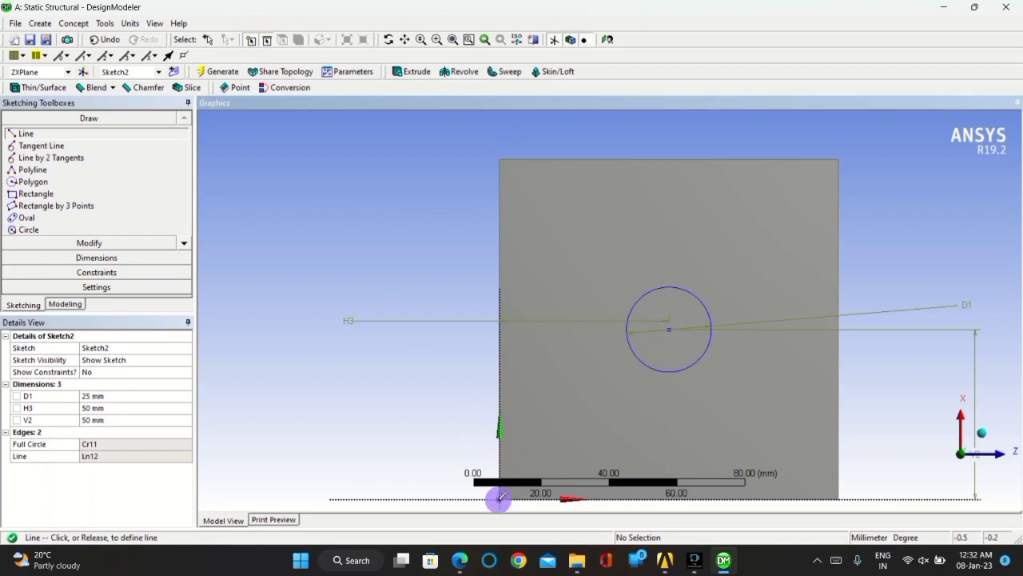
click(502, 152)
click(502, 152)
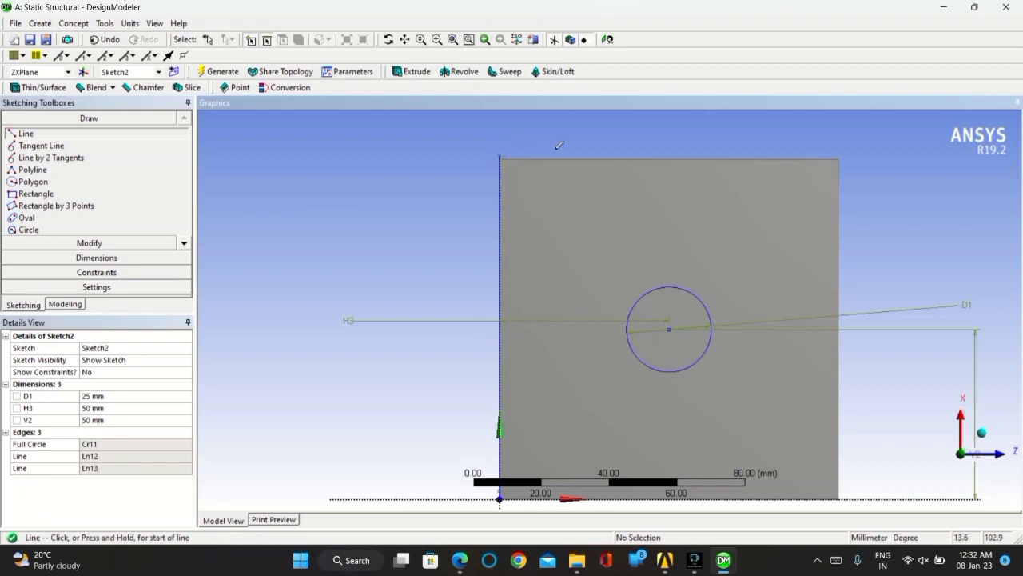
click(841, 497)
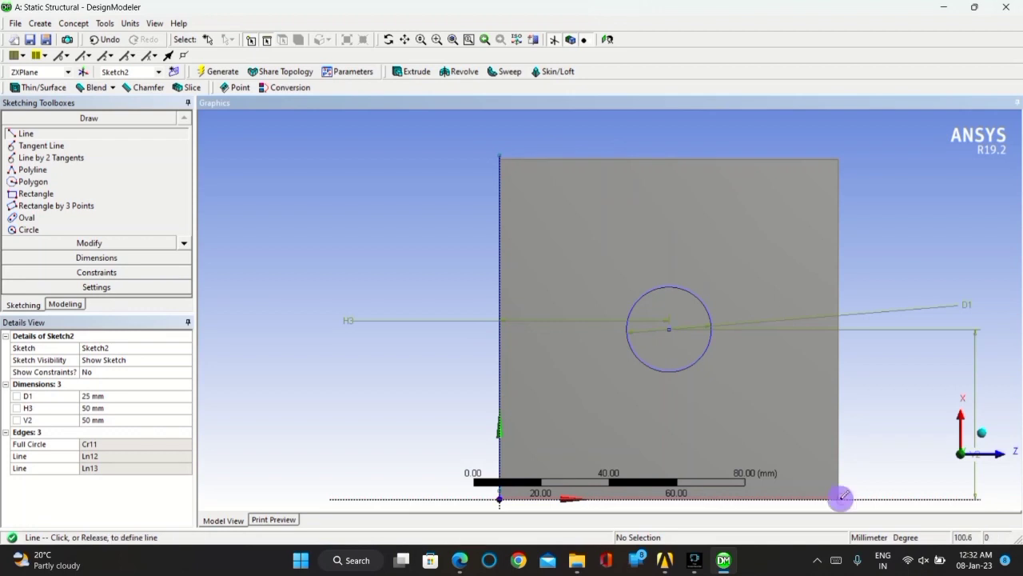
click(842, 153)
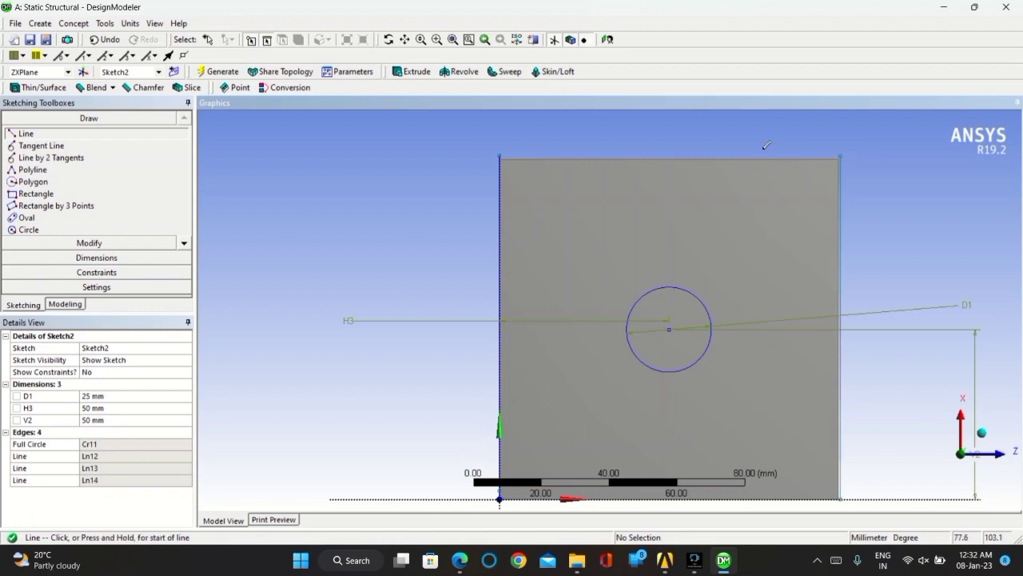
Step: Draw short horizontal lines inward from the top-left and top-right corners
click(500, 154)
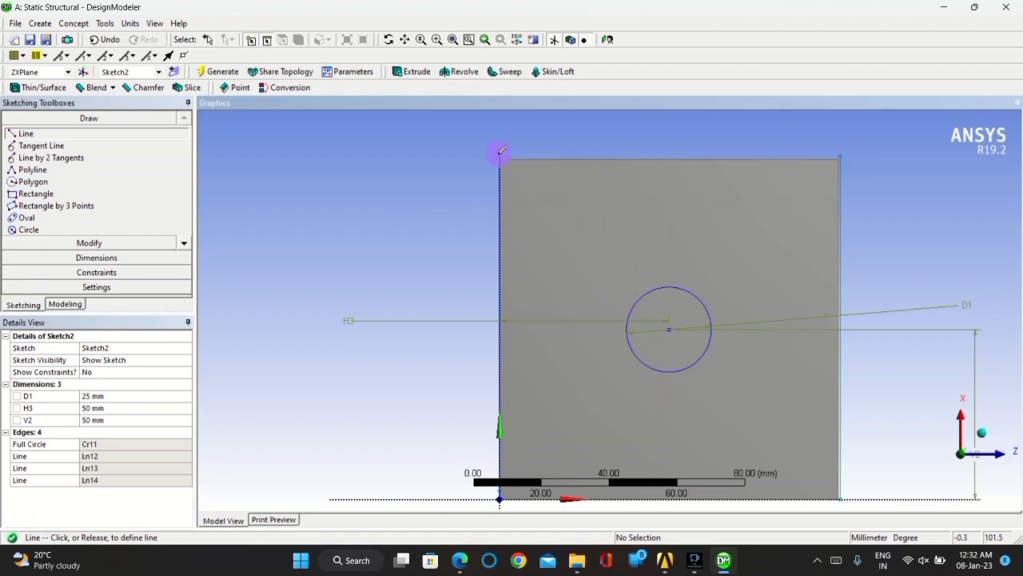
click(577, 153)
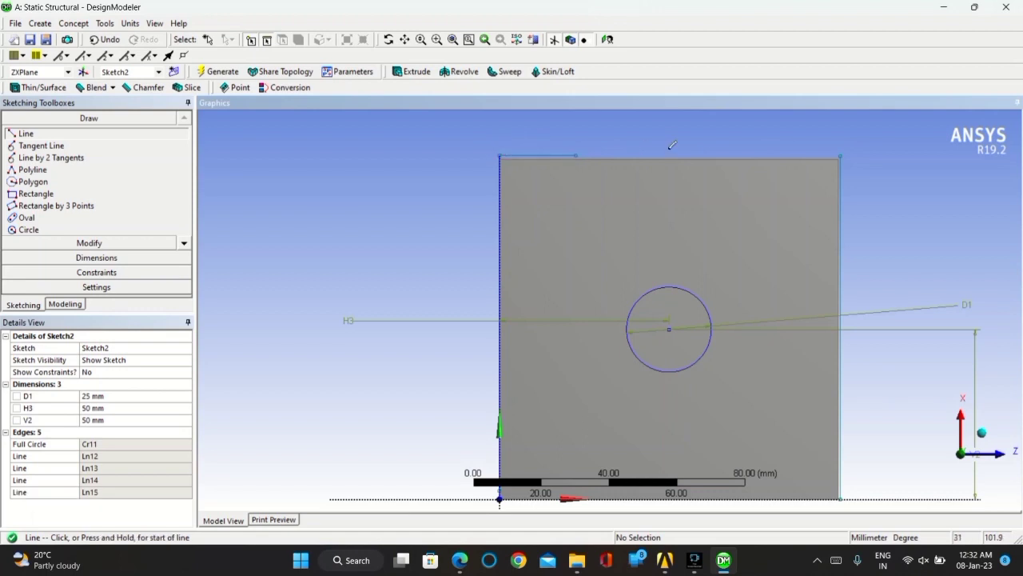
click(843, 151)
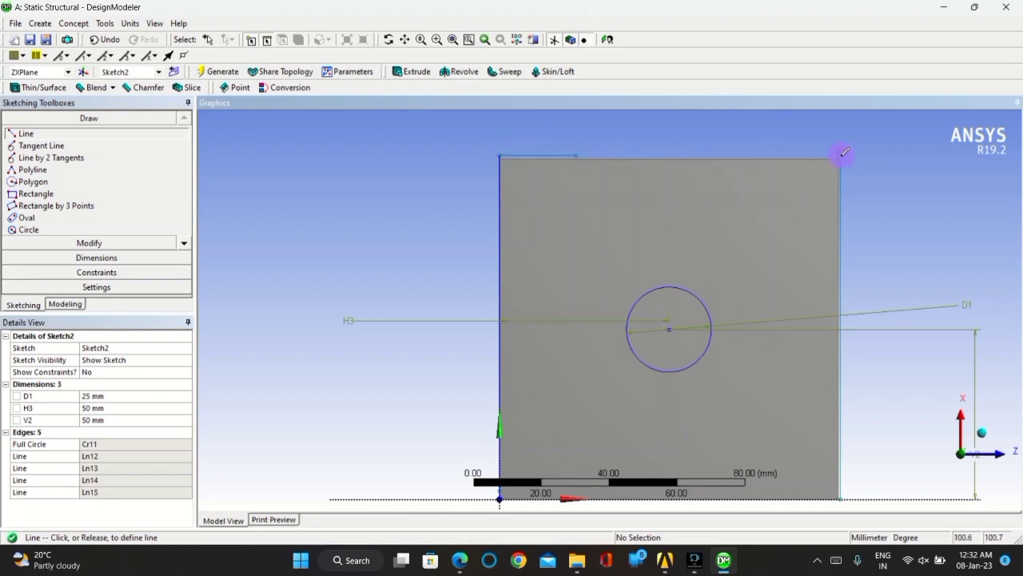
click(769, 152)
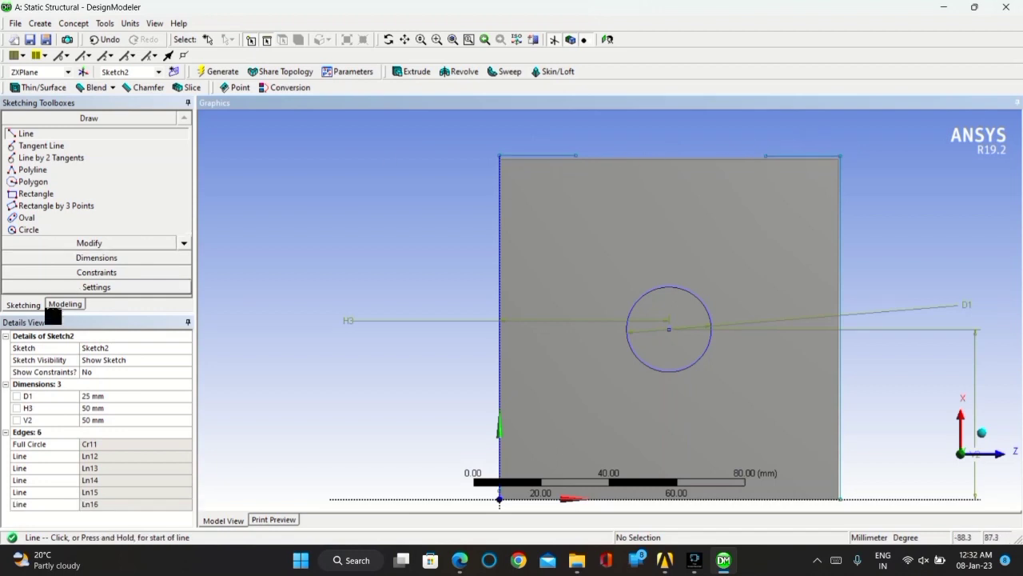
Step: Add horizontal dimensions H4 and H5 to the two top segments, entering 15 mm for each
click(96, 258)
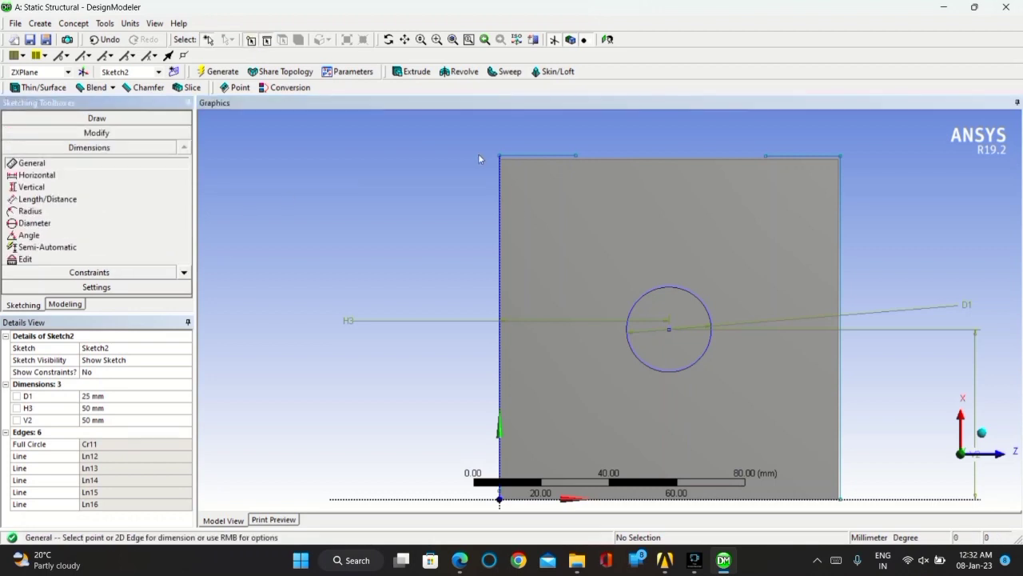
click(528, 154)
click(536, 135)
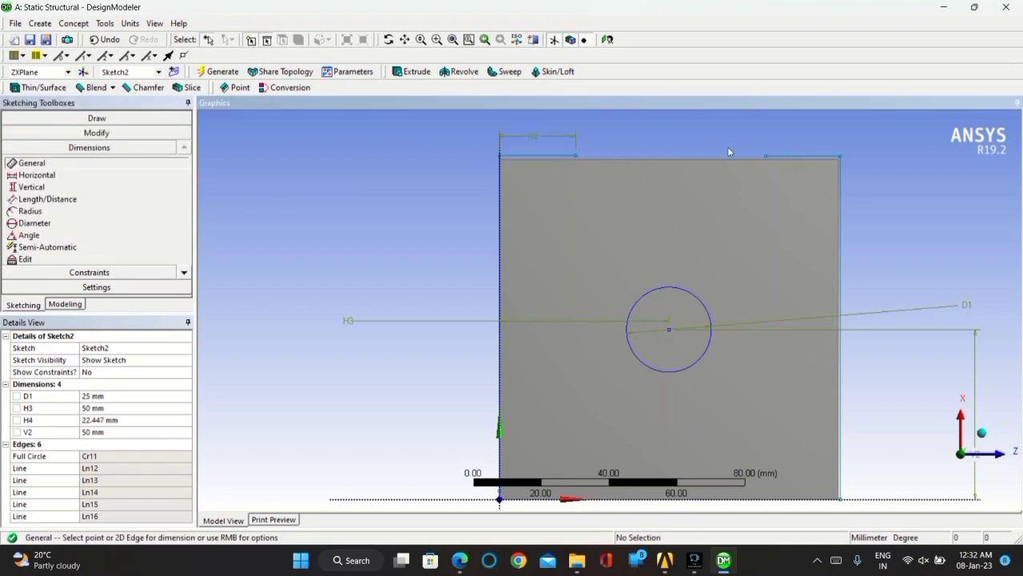
click(786, 155)
click(774, 146)
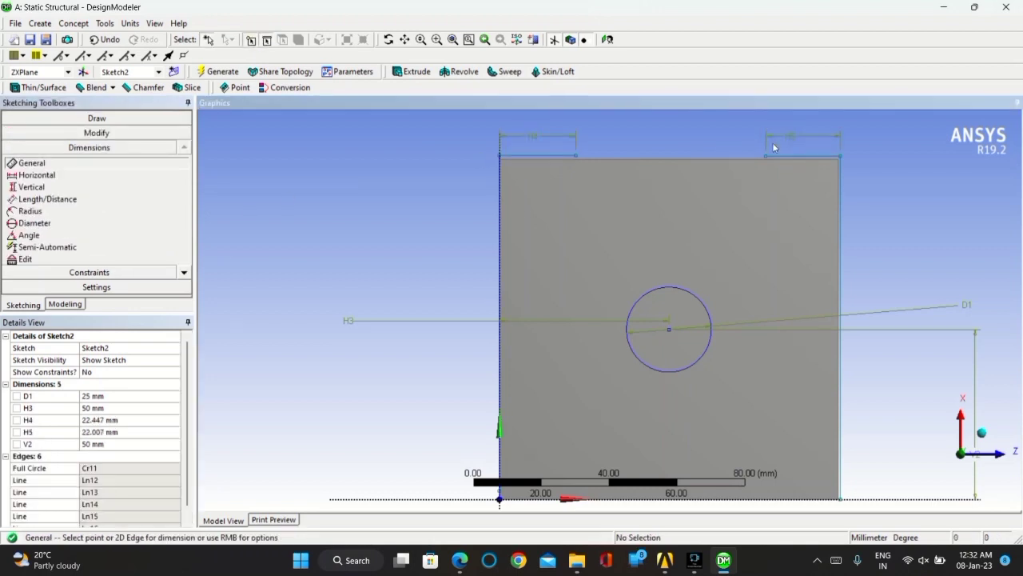
click(112, 419)
text(15)
key(Return)
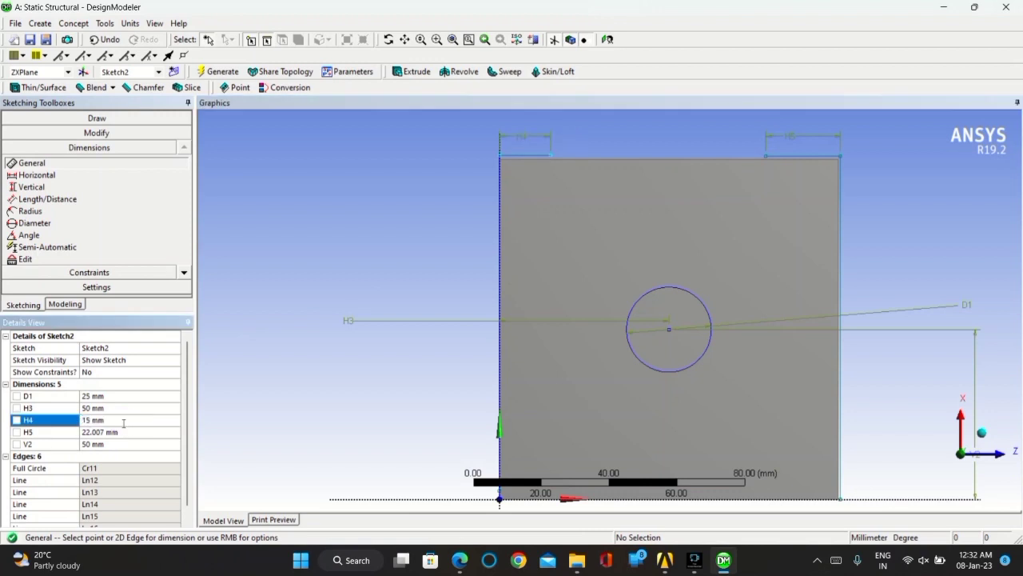
click(113, 432)
text(15)
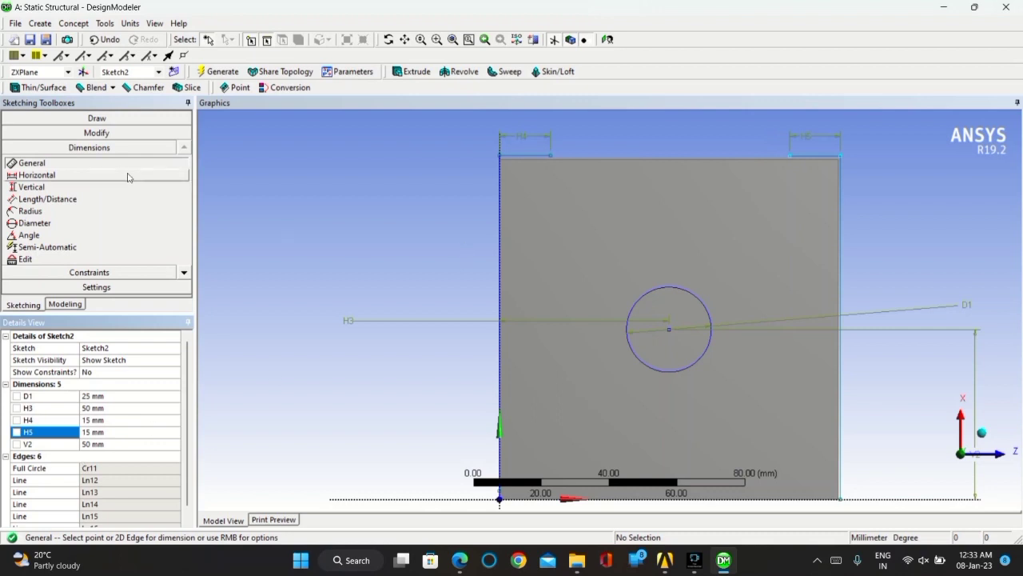
click(130, 117)
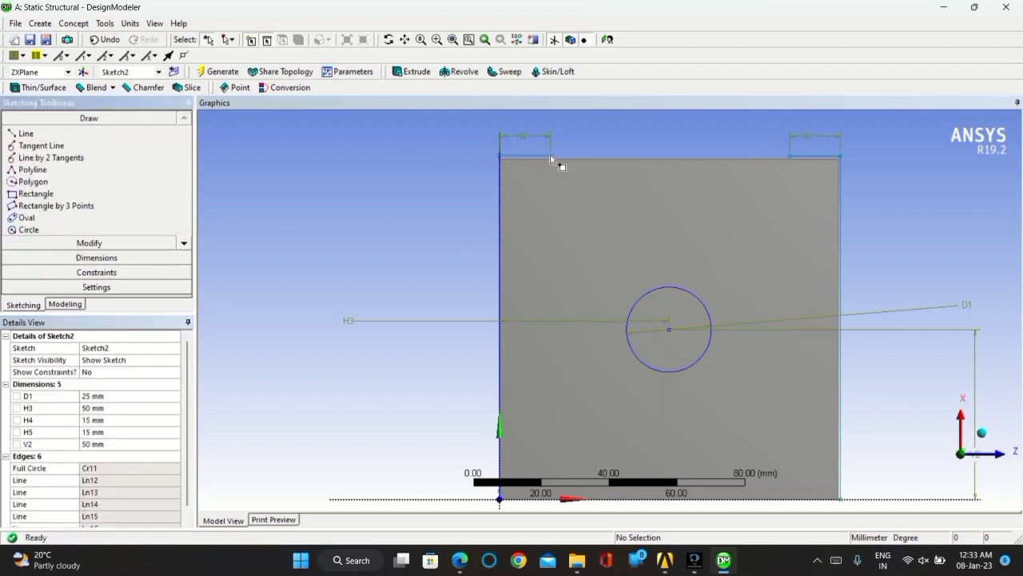
Step: Draw slanted lines from the top segments' inner ends to the bottom corners, then Generate
click(115, 133)
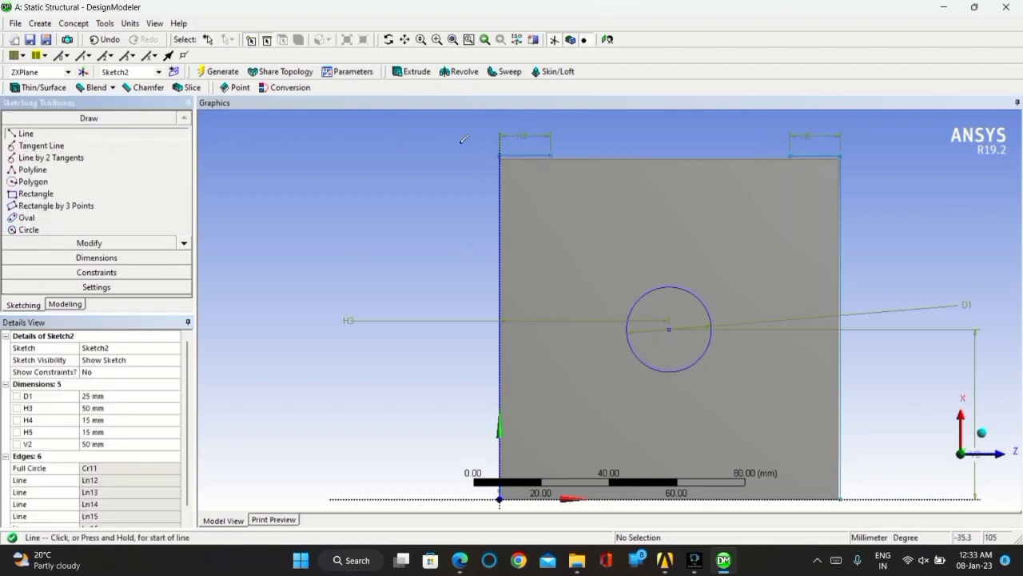
click(552, 152)
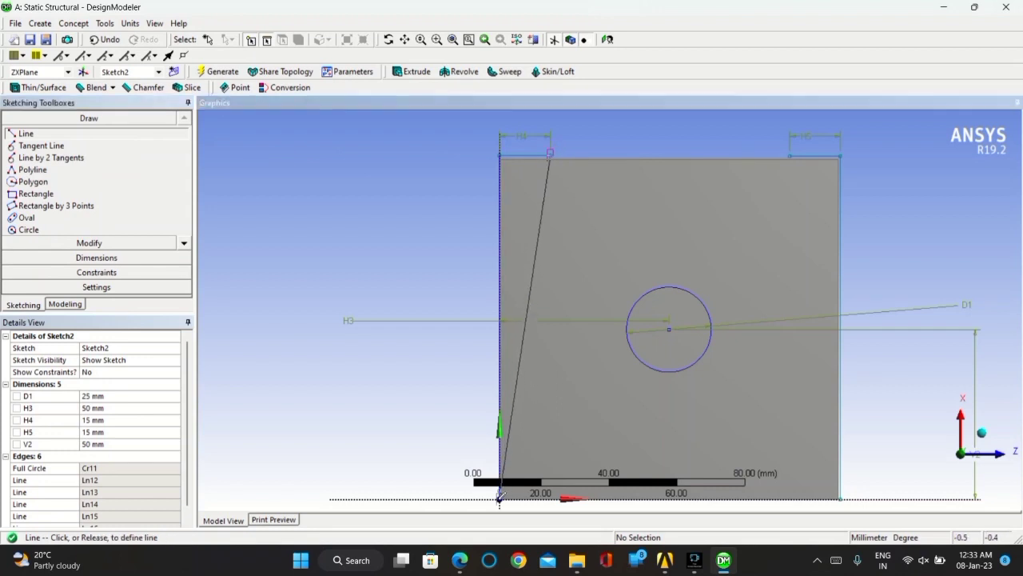
click(500, 497)
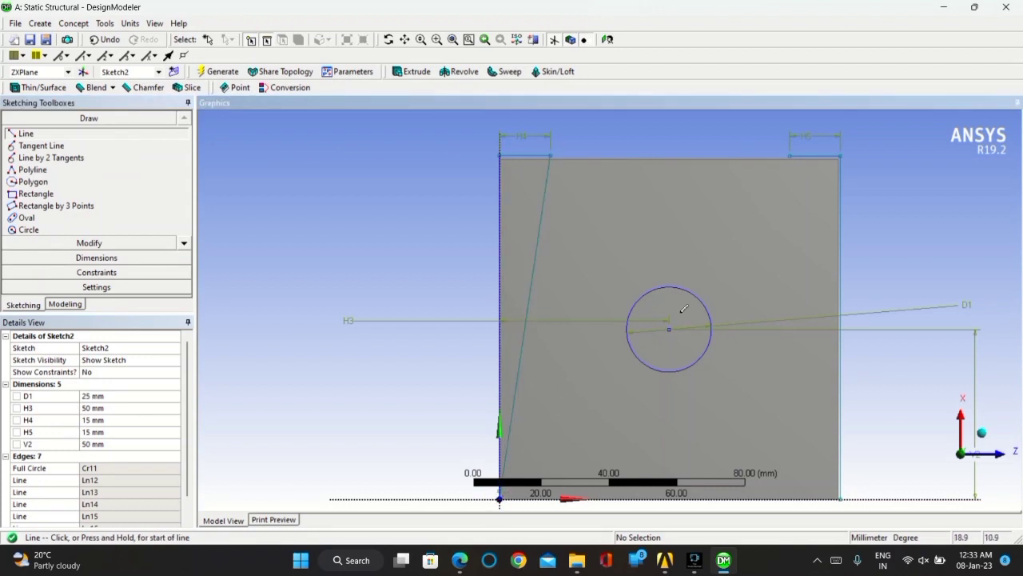
click(791, 152)
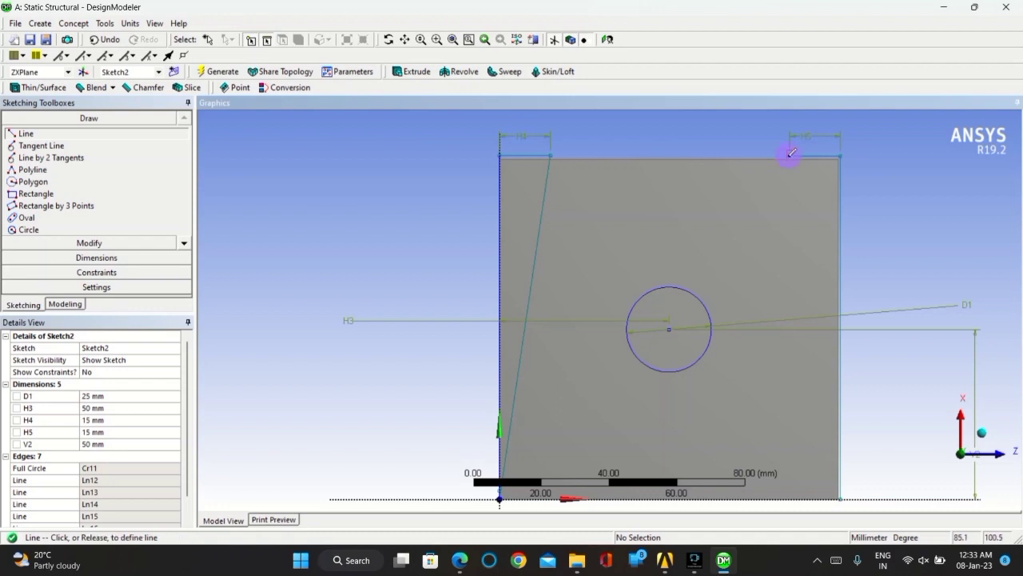
click(839, 497)
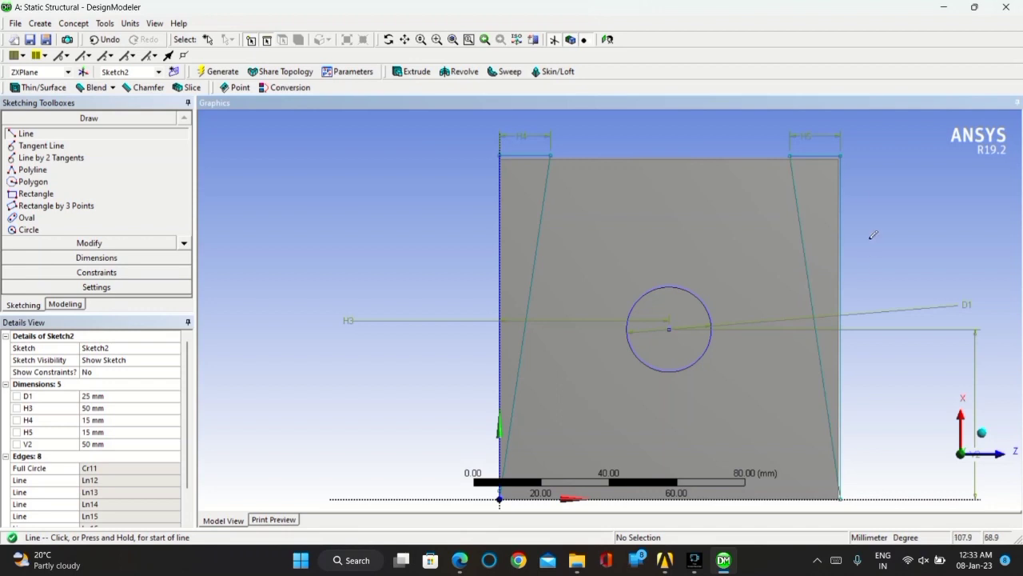
click(223, 72)
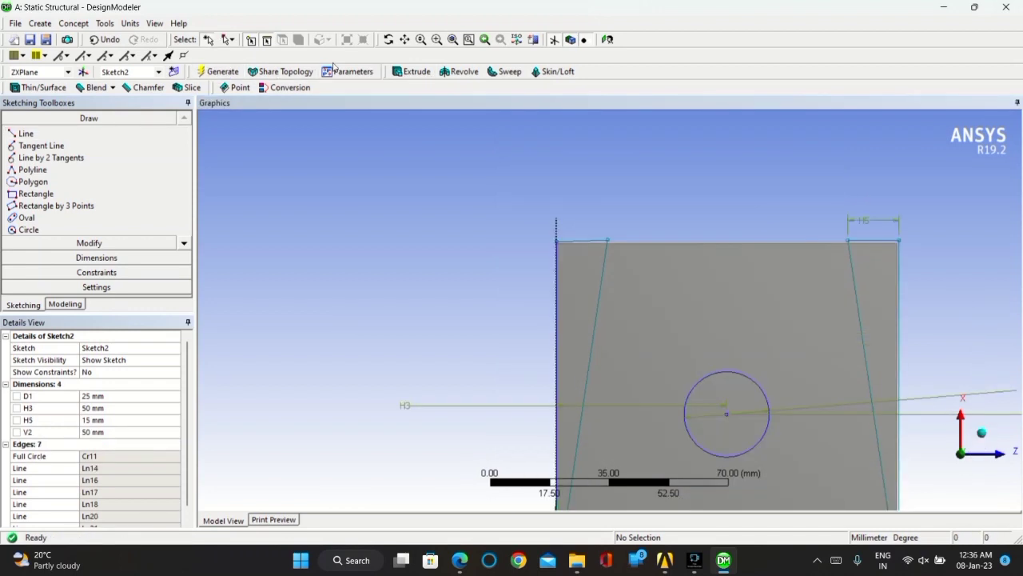
Step: Start a new extrusion, Extrude4, using Sketch2 as its profile
click(409, 72)
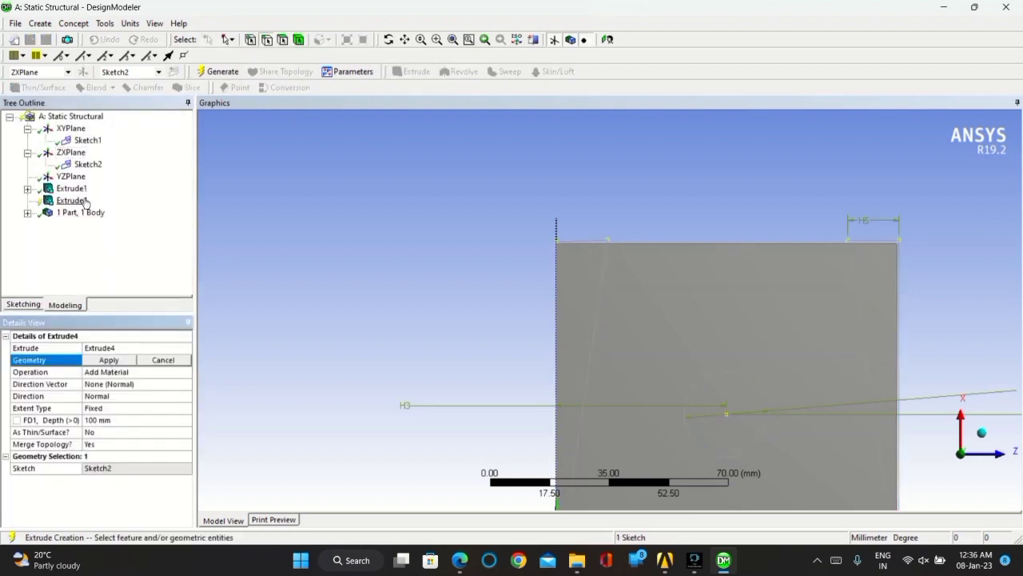
click(78, 201)
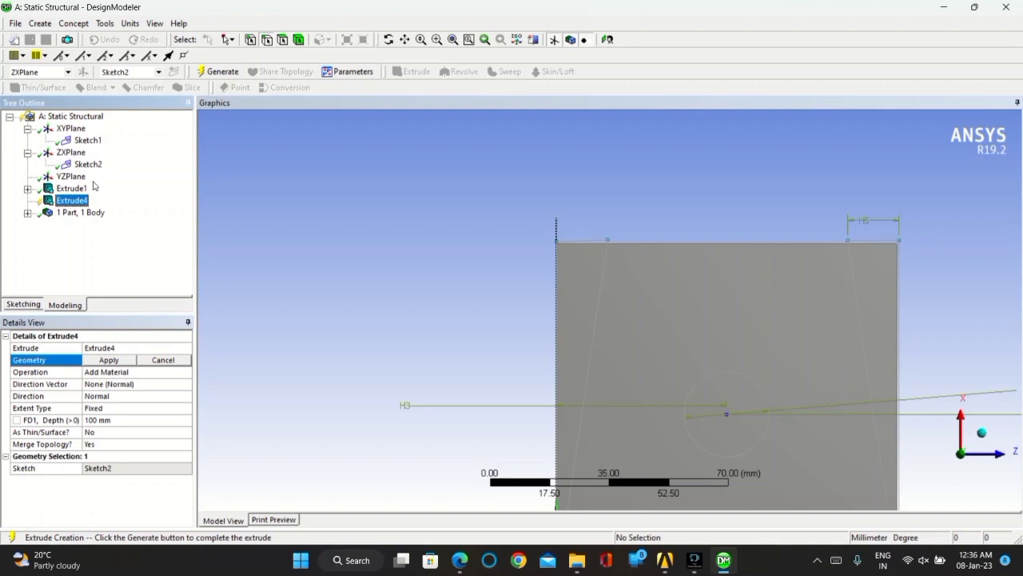
click(85, 165)
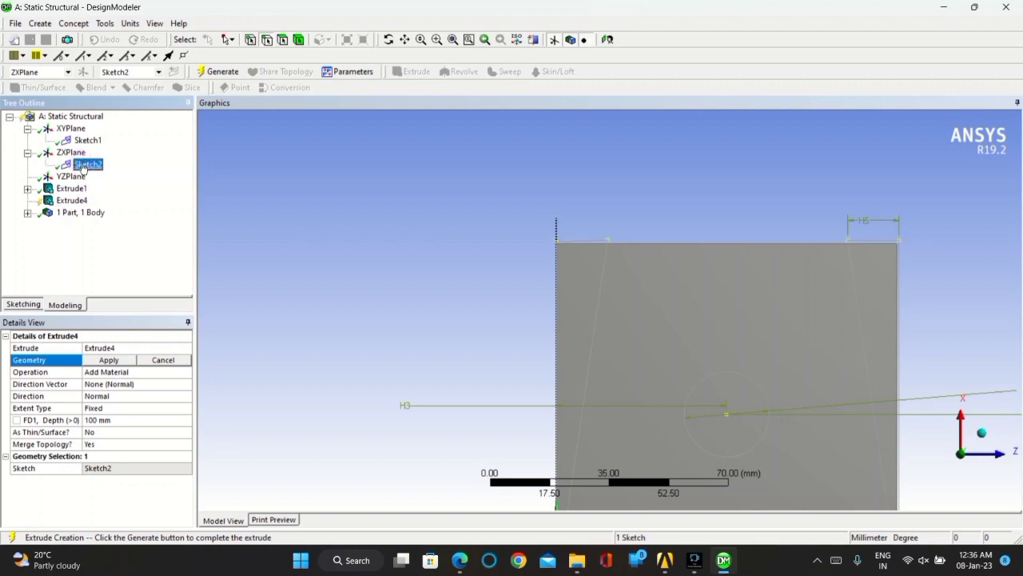
click(109, 361)
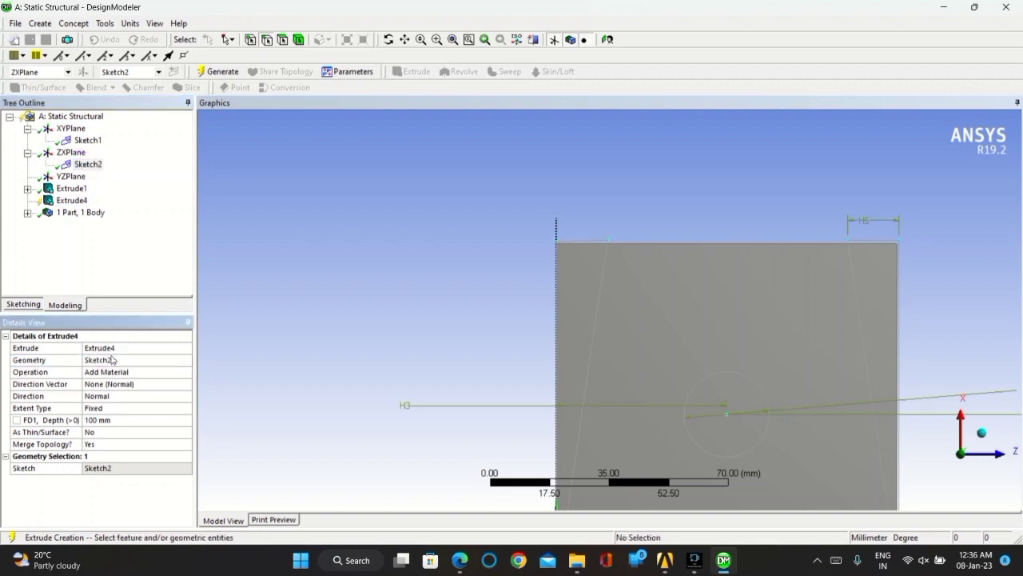
Step: Set Extrude4's operation to Cut Material and generate the 100 mm hole through the block
click(982, 432)
scroll(661, 328, down, 4)
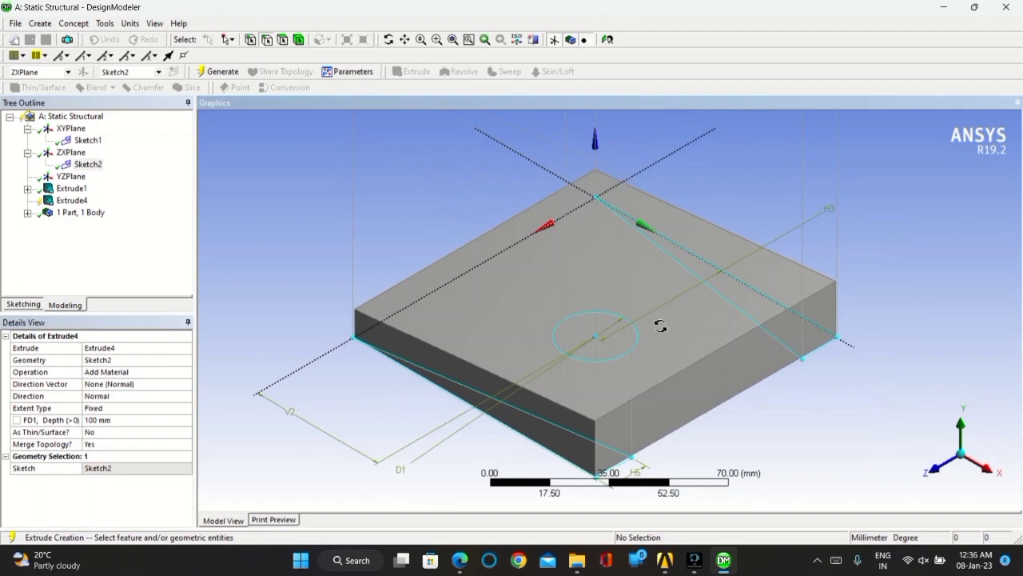
ctrl+middle_drag(647, 330, 637, 372)
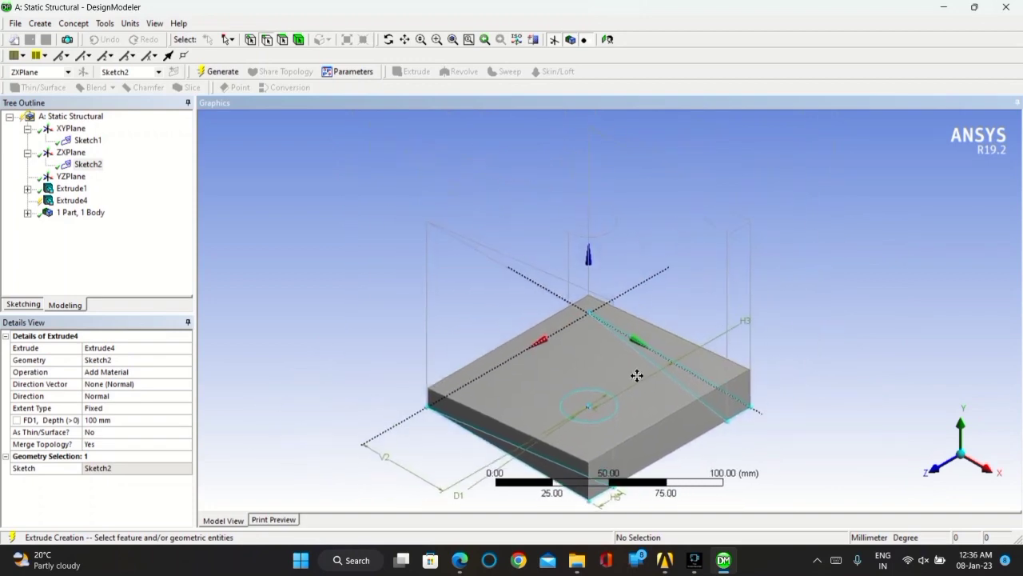
click(122, 374)
click(186, 373)
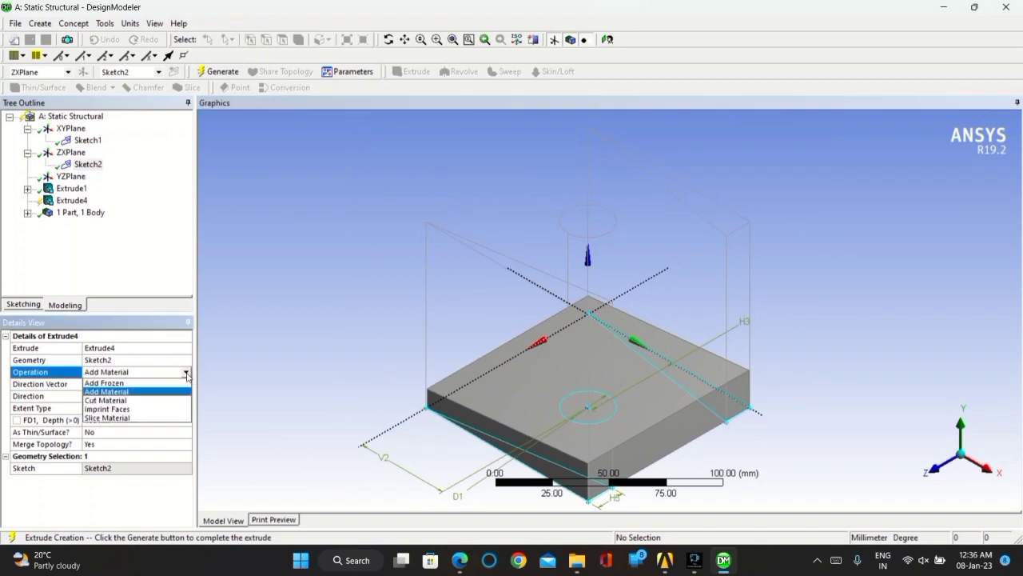
click(132, 395)
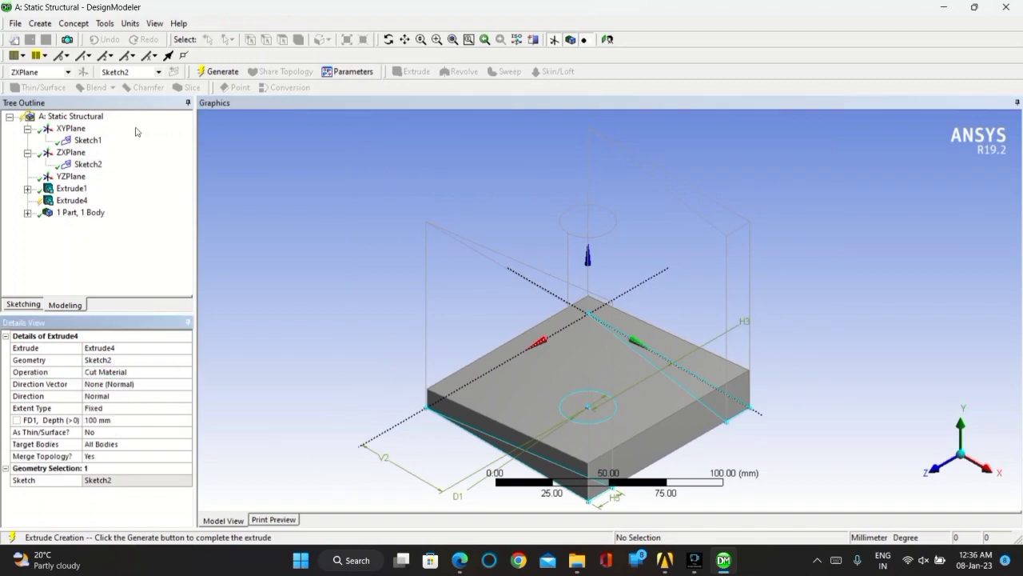
click(219, 71)
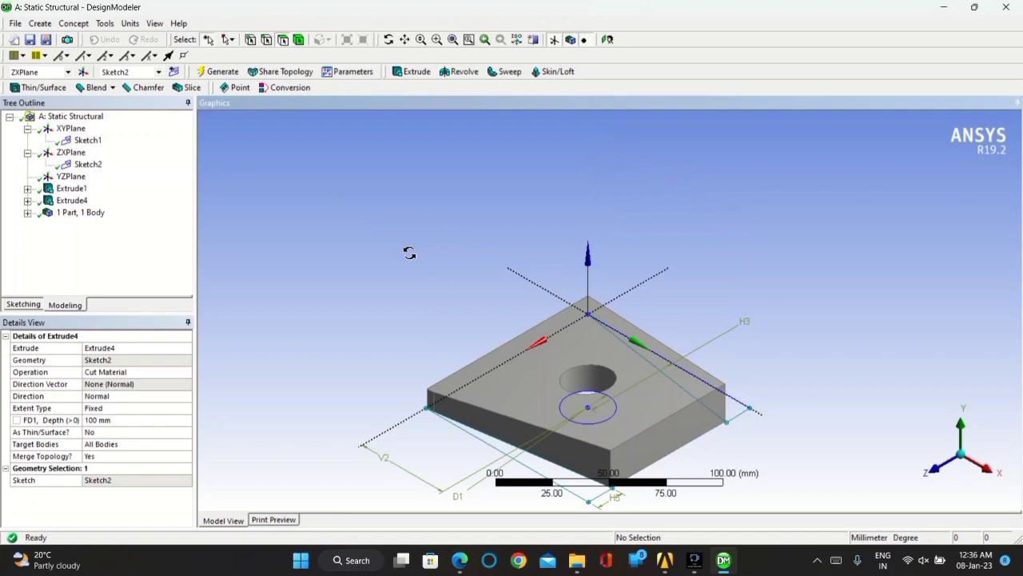
Step: Minimize DesignModeler and launch Mechanical from the Model cell in the Workbench schematic
middle_drag(409, 251, 534, 280)
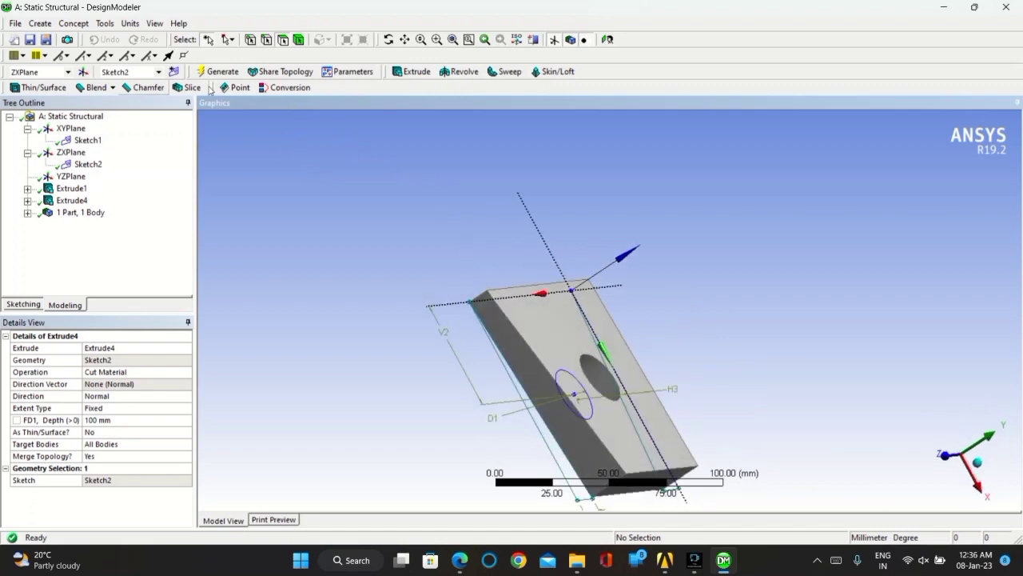
click(944, 7)
double_click(103, 142)
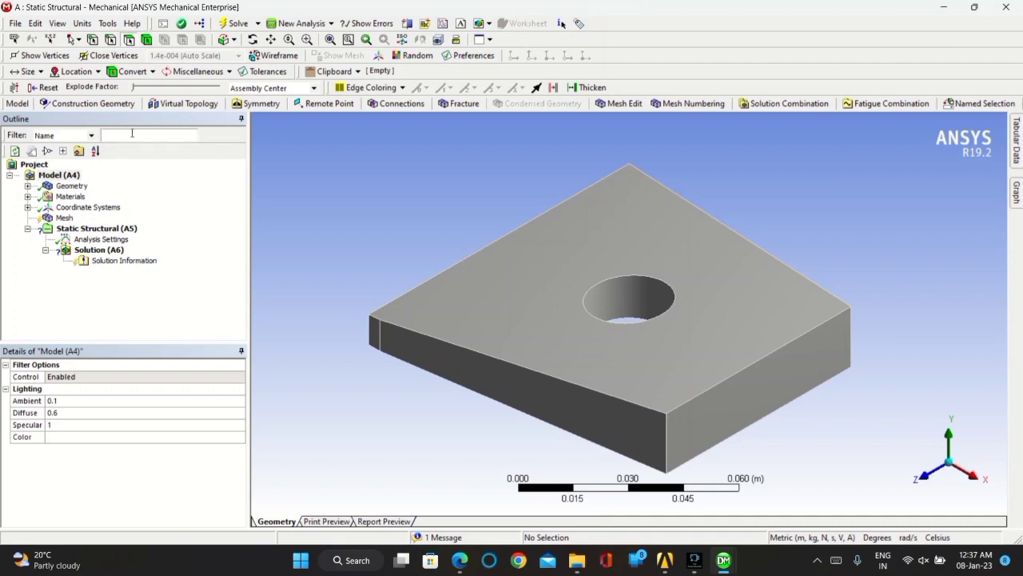
Step: Set the Mesh Sizing resolution to 7 and update to generate the fine mesh
click(62, 218)
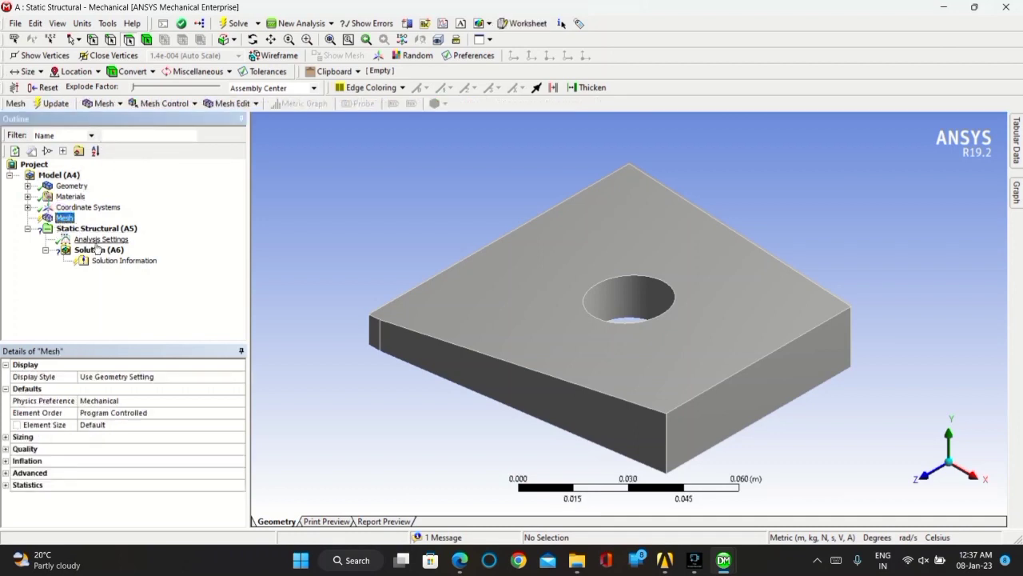
middle_drag(368, 242, 187, 285)
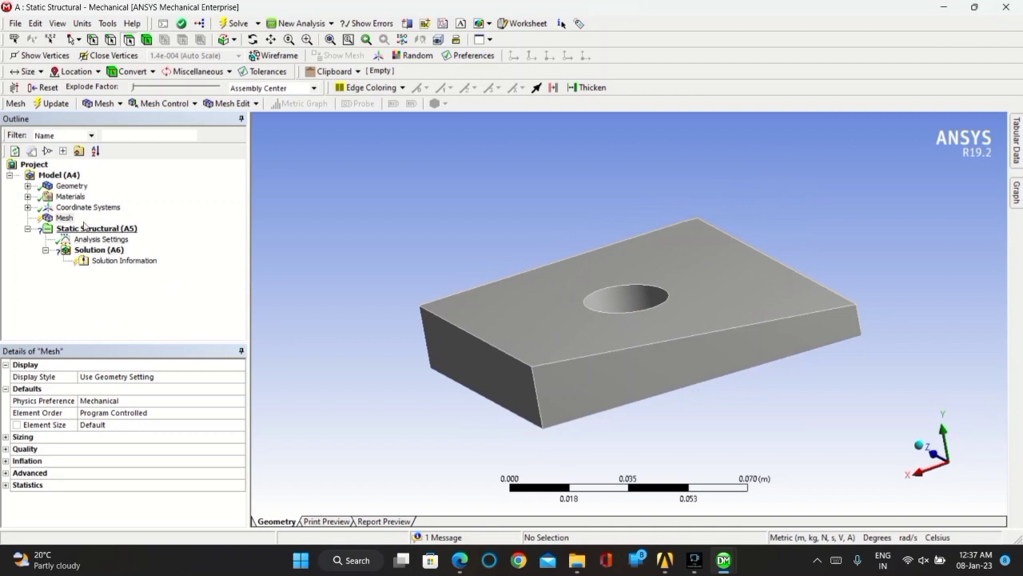
click(6, 436)
click(116, 460)
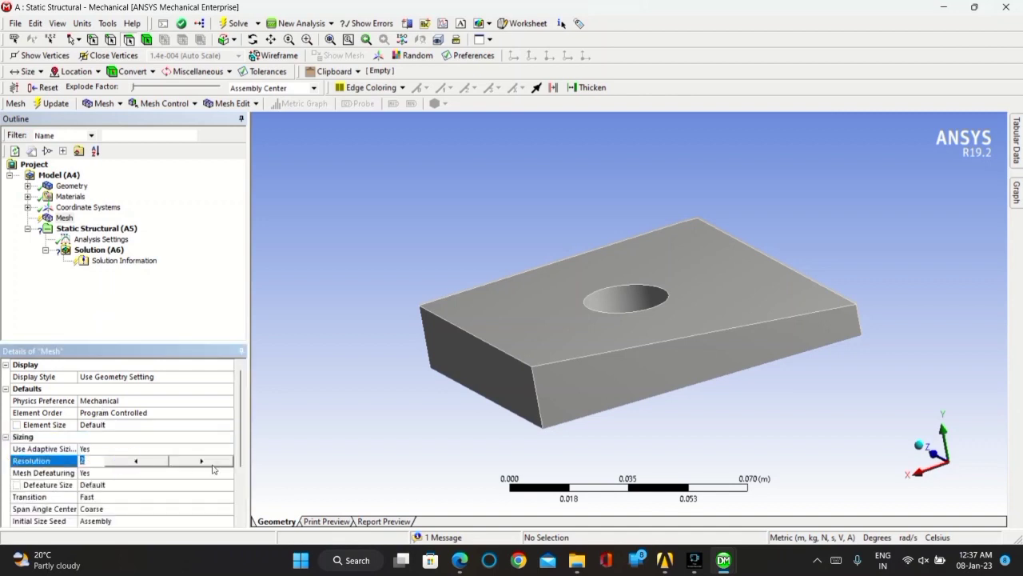
click(211, 468)
click(62, 103)
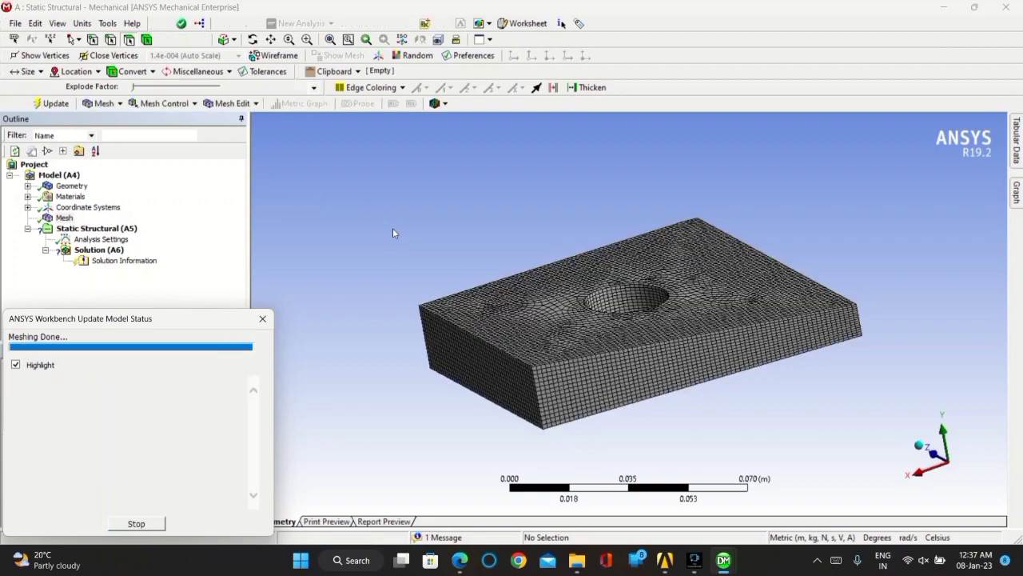
mouse_move(393, 228)
middle_down()
mouse_move(365, 263)
mouse_move(329, 264)
mouse_move(290, 247)
mouse_move(413, 226)
mouse_move(399, 299)
mouse_move(413, 234)
mouse_move(427, 229)
mouse_move(402, 221)
mouse_move(395, 241)
middle_up()
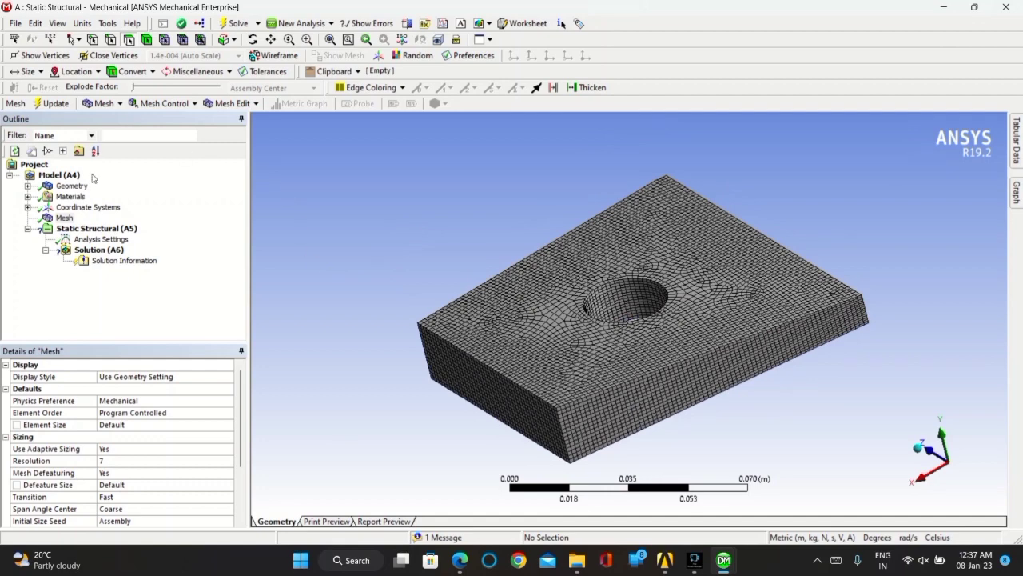
Step: Add a Fixed Support on the plate's left end face
click(96, 229)
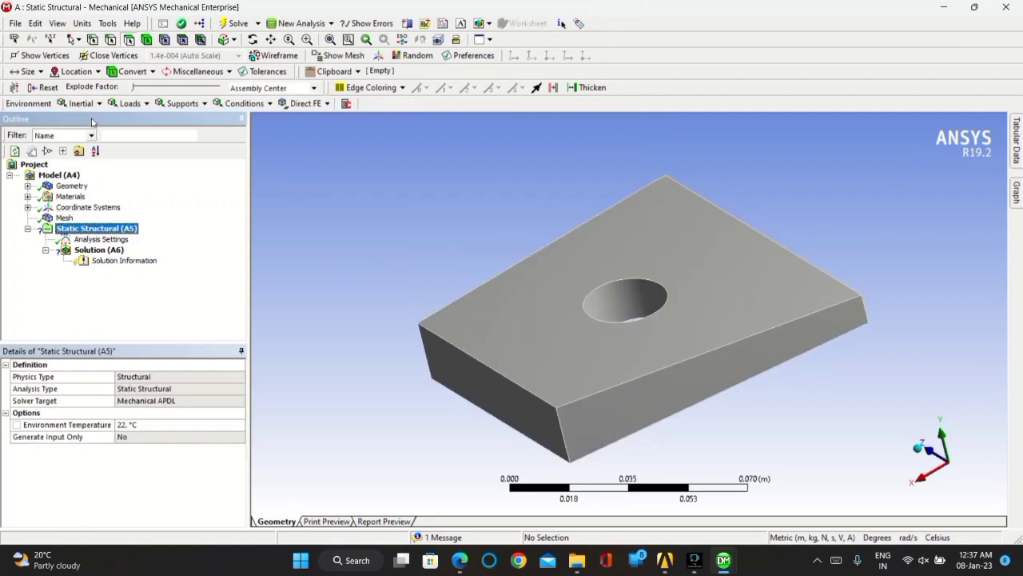
click(147, 104)
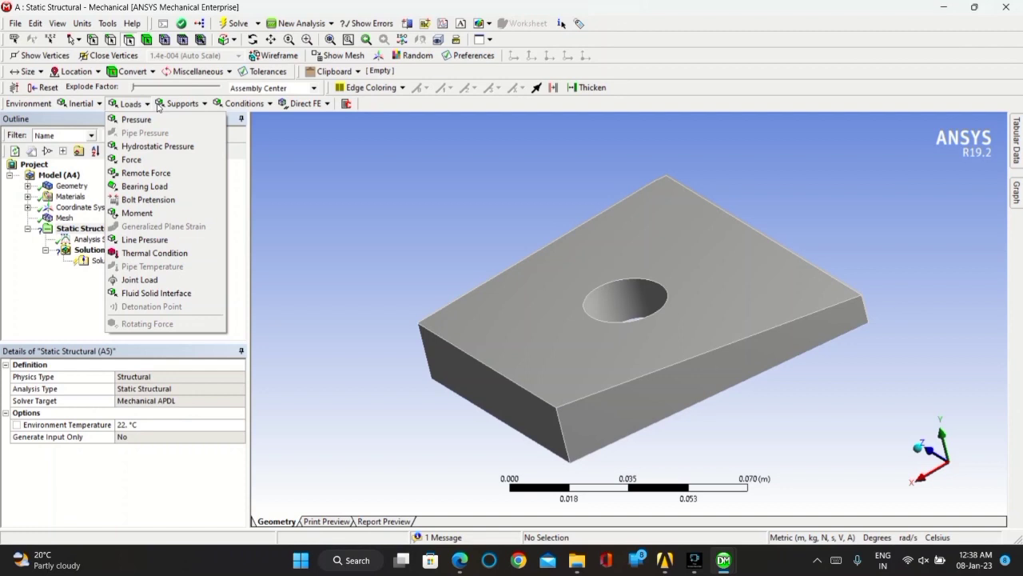
click(203, 103)
click(200, 120)
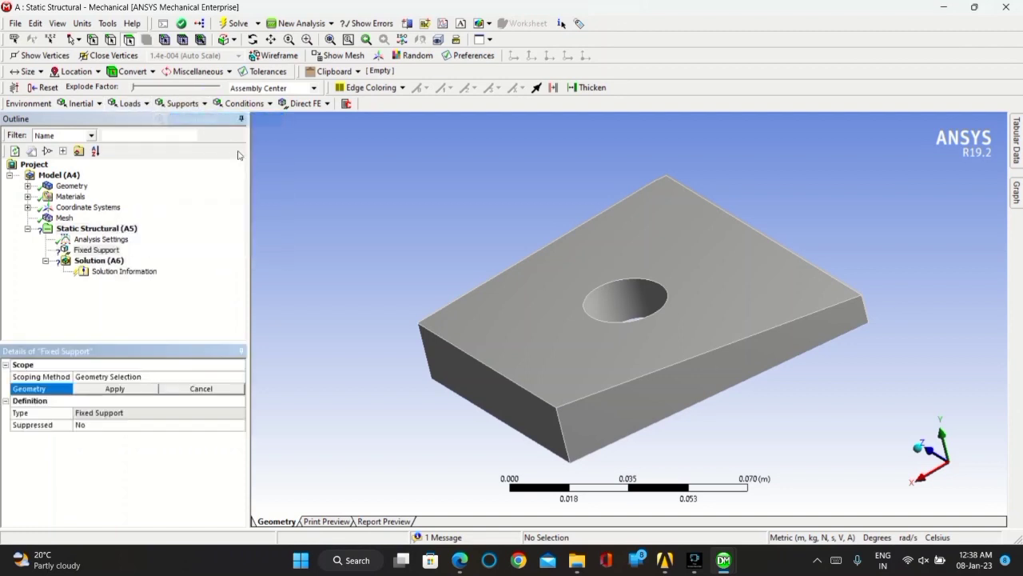
click(450, 350)
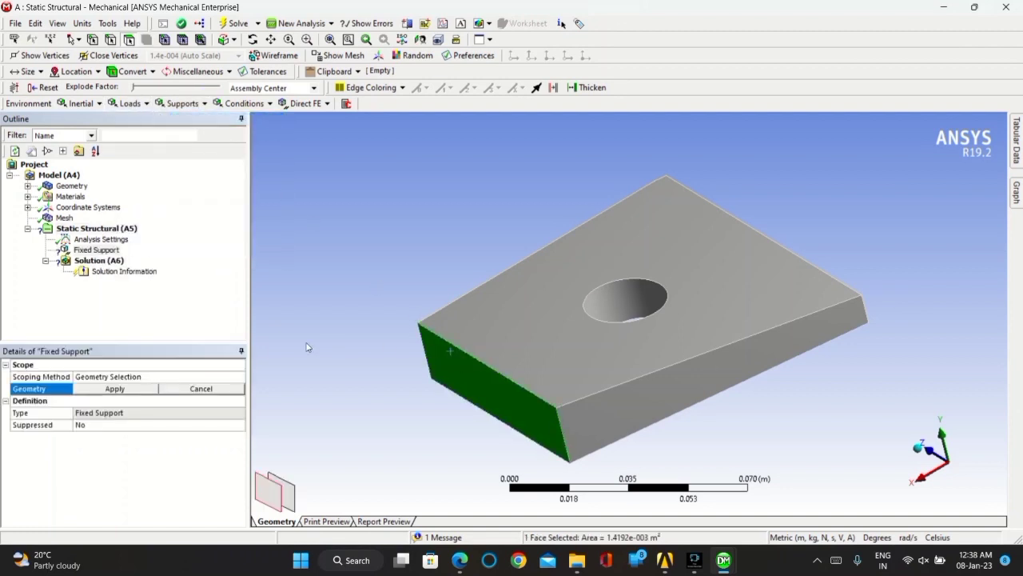
click(141, 386)
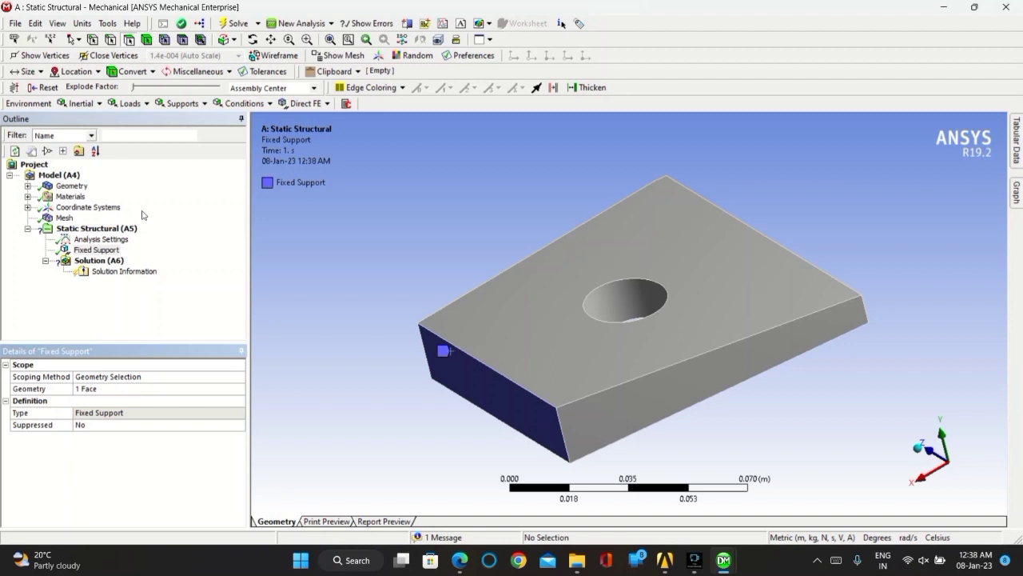
Step: Apply a 1000 N Force on the top face, directed downward
click(132, 103)
click(131, 159)
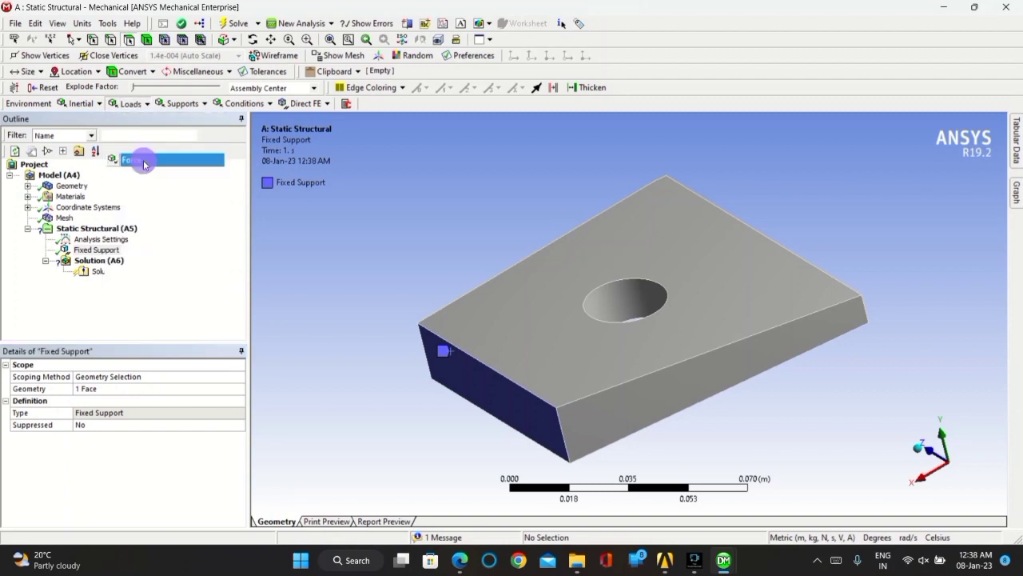
click(508, 320)
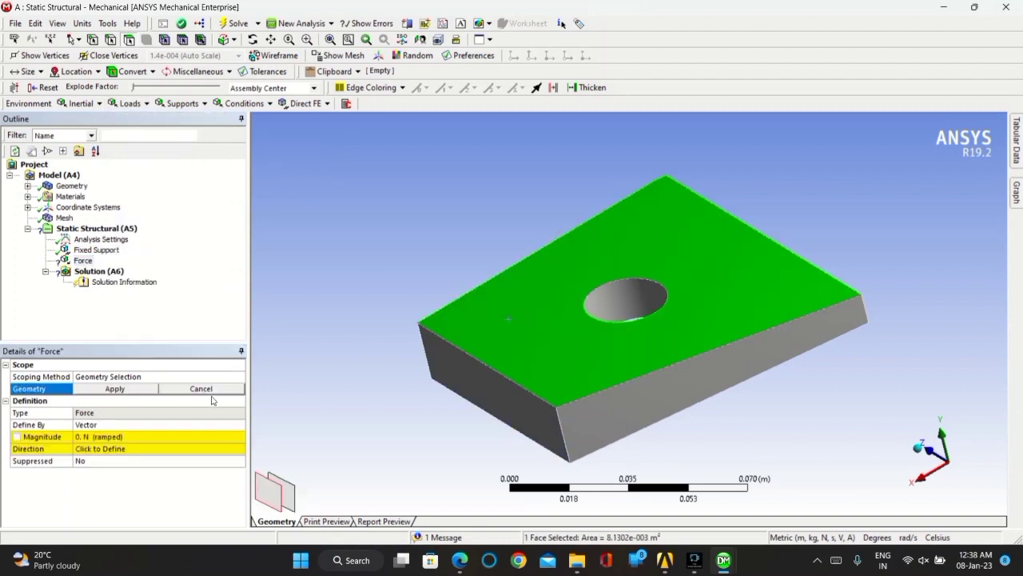
click(133, 389)
click(134, 434)
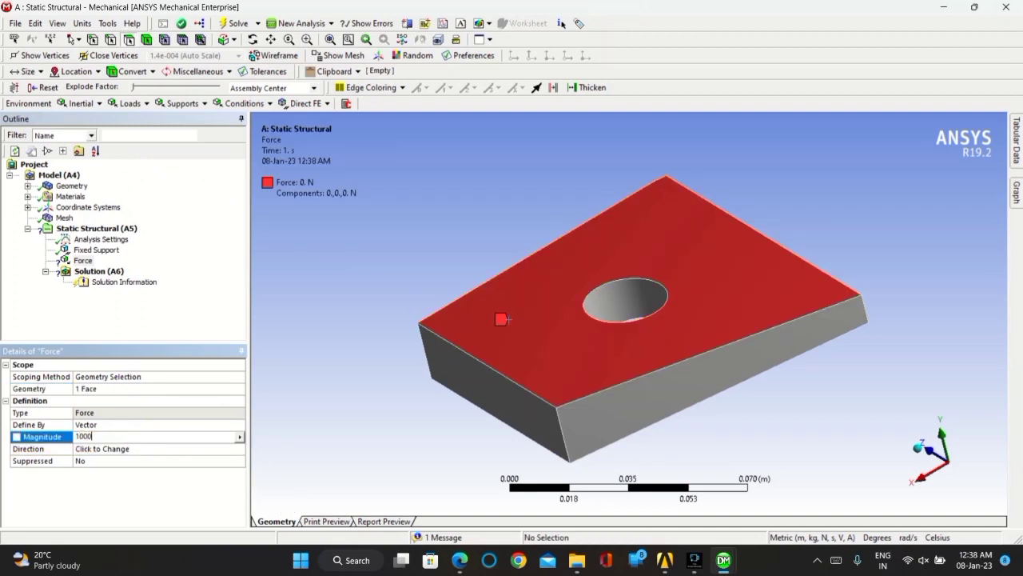
text(1000)
key(Return)
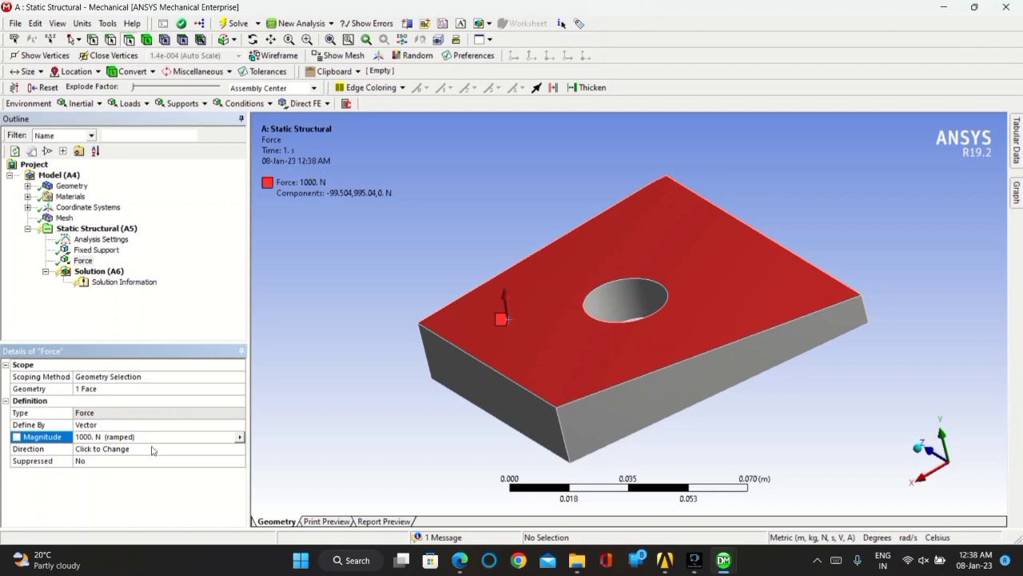
click(152, 449)
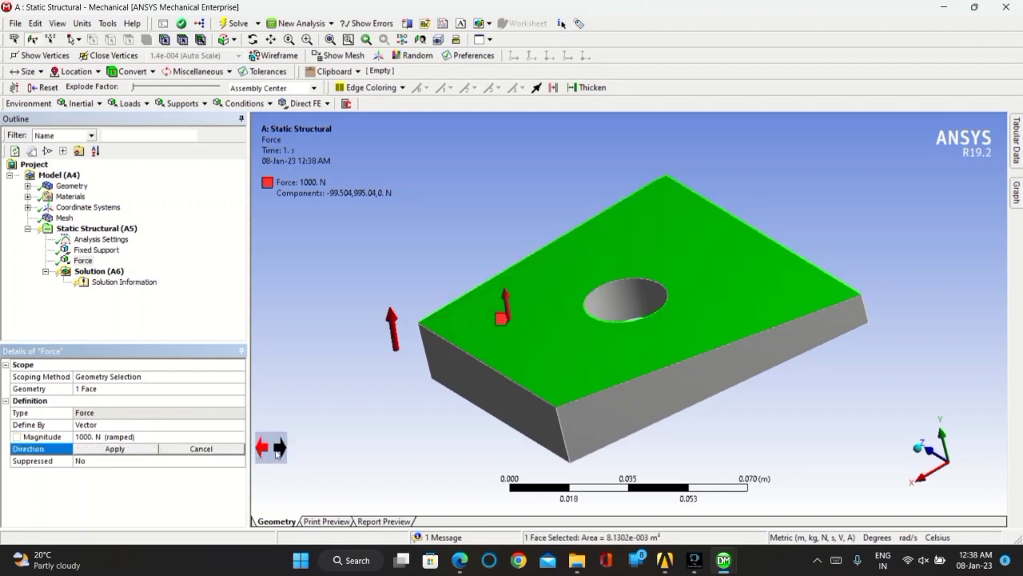
click(277, 450)
click(121, 448)
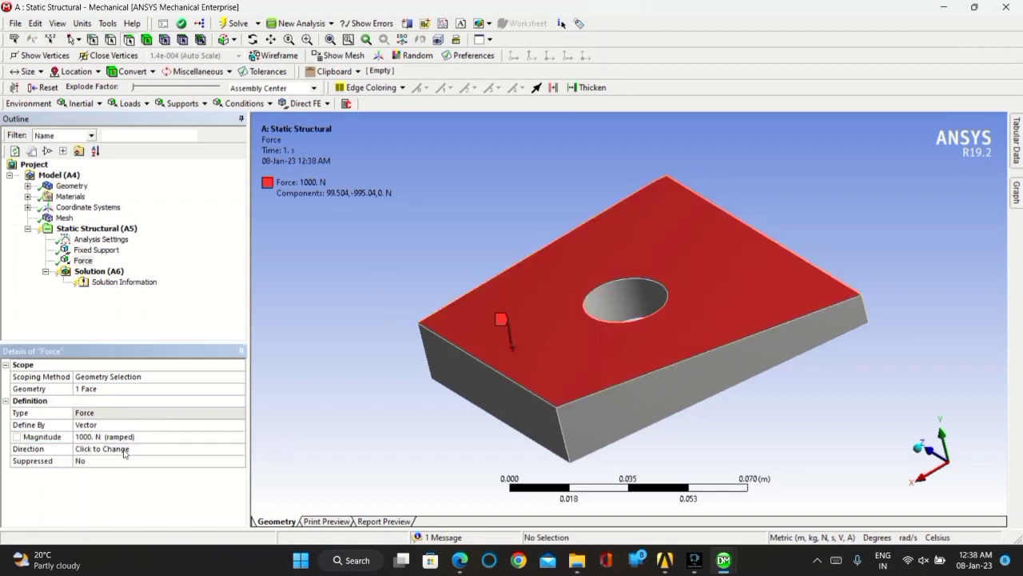
Step: Add Total Deformation, Equivalent Elastic Strain and Equivalent (von-Mises) Stress results, then solve
click(97, 272)
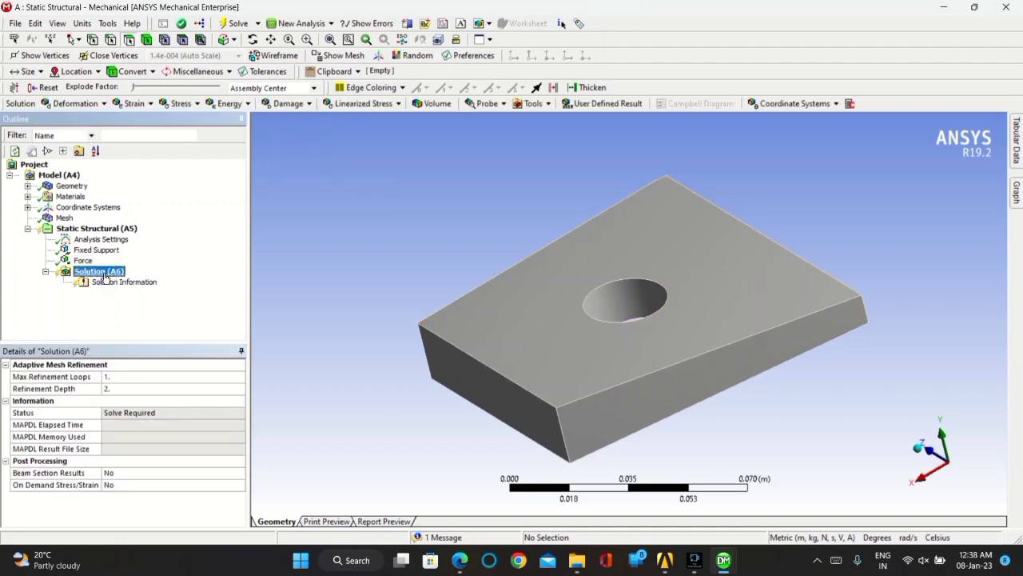
click(96, 105)
click(120, 119)
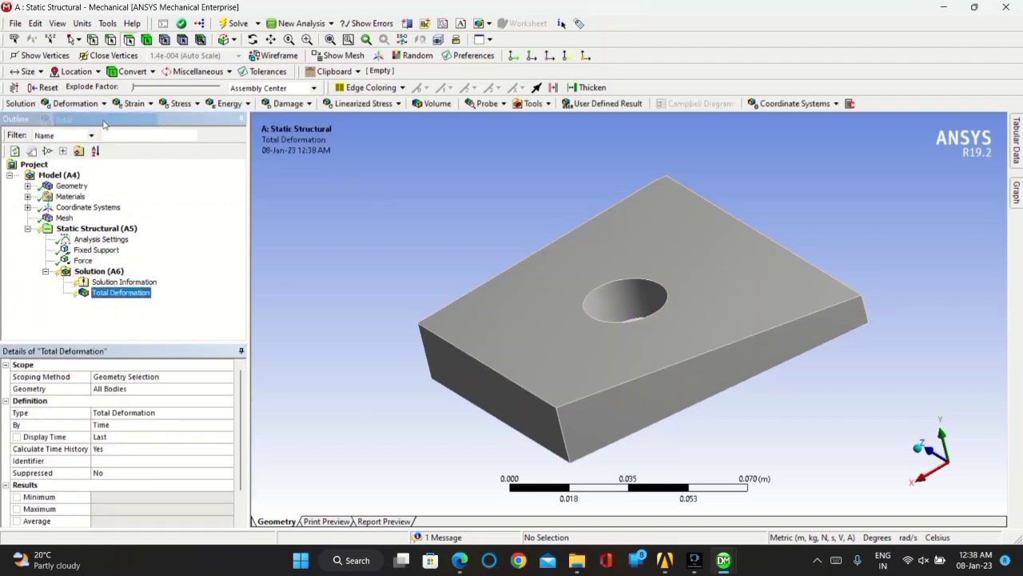
click(149, 105)
click(148, 119)
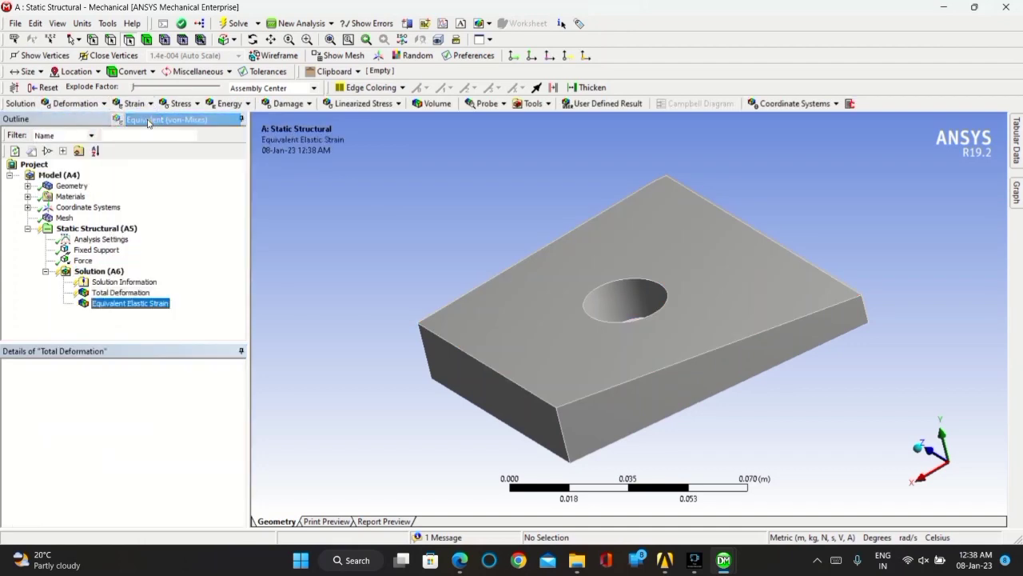
click(179, 105)
click(187, 119)
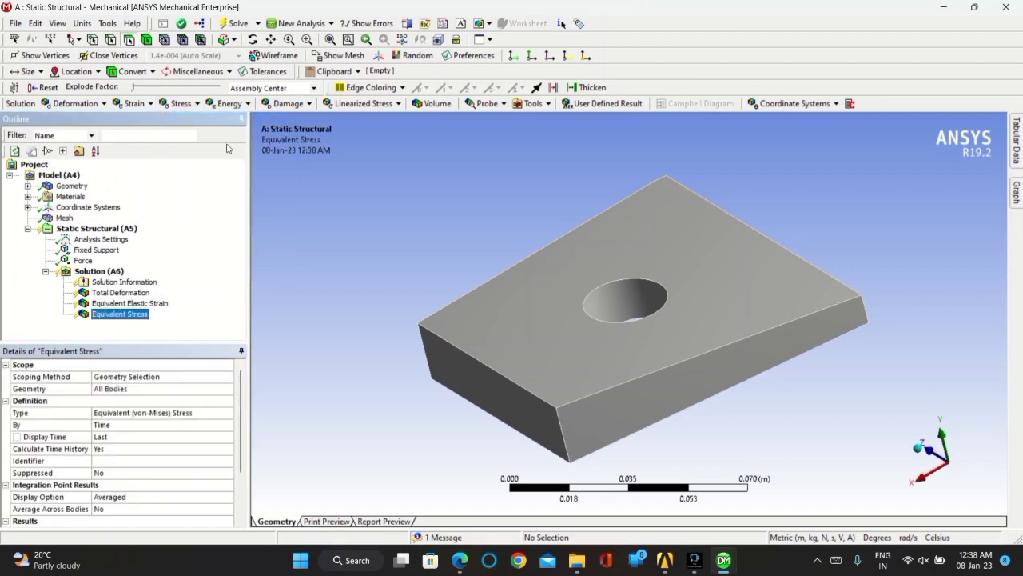
click(234, 24)
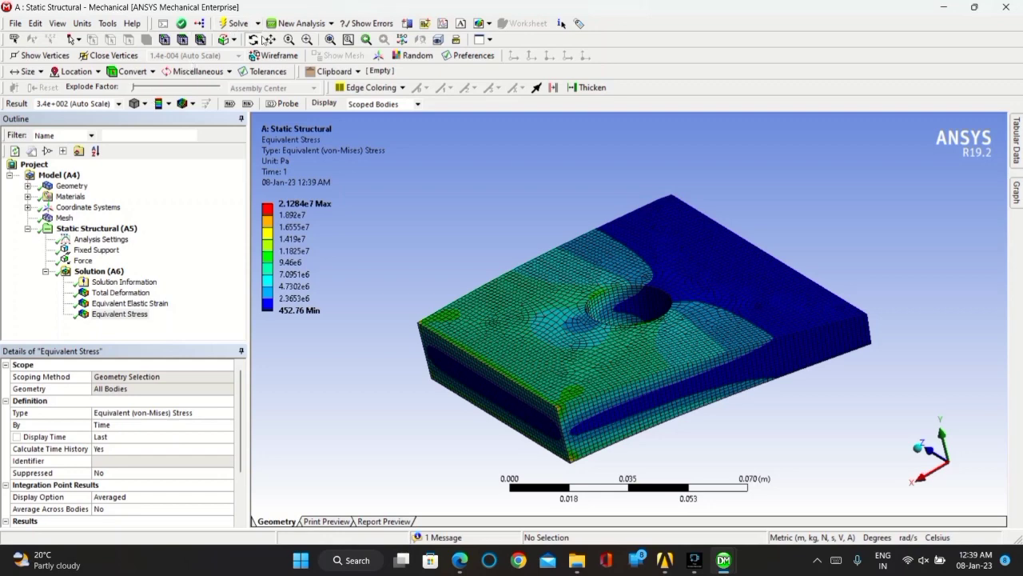
Step: Review the Total Deformation, Equivalent Elastic Strain and Equivalent Stress contours
click(120, 292)
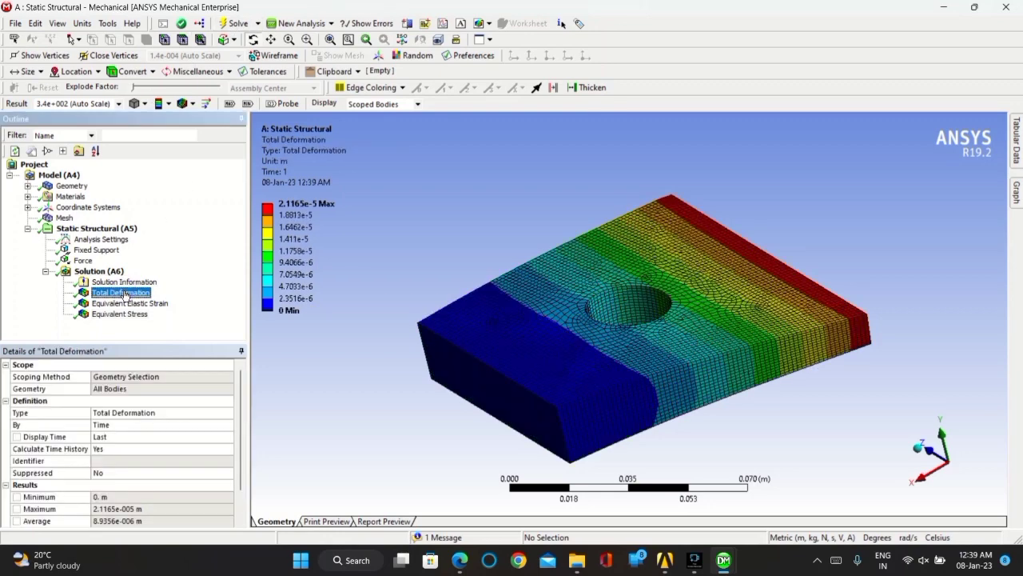
click(125, 303)
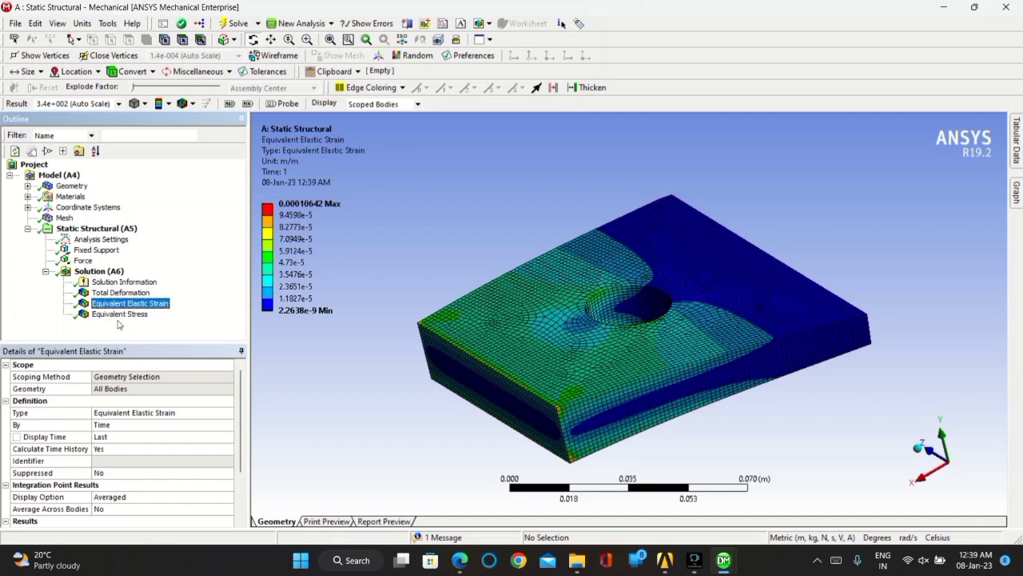
click(118, 314)
scroll(479, 256, down, 1)
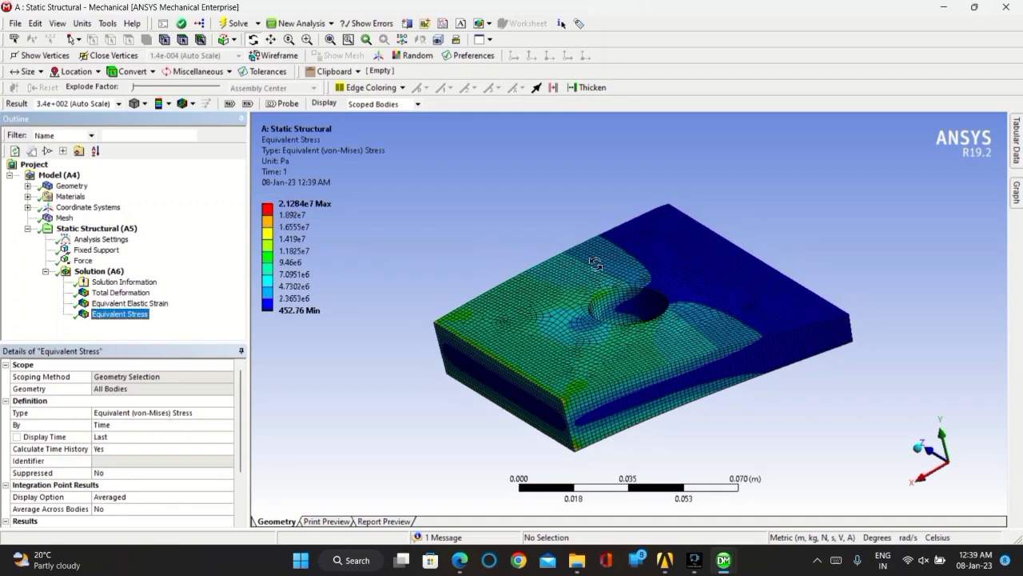
Step: Play the Equivalent Stress animation at 100 frames
click(1017, 193)
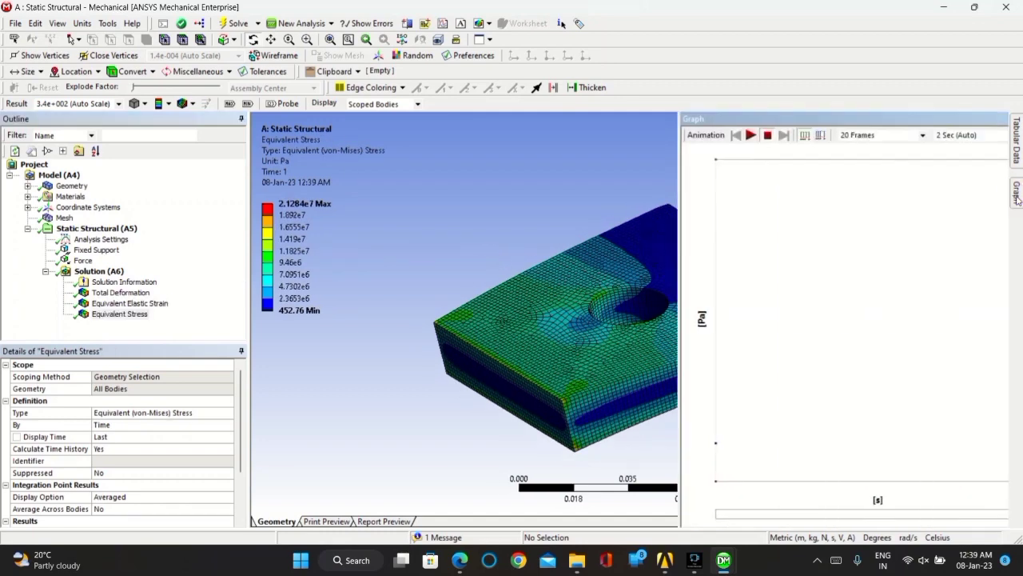
click(876, 135)
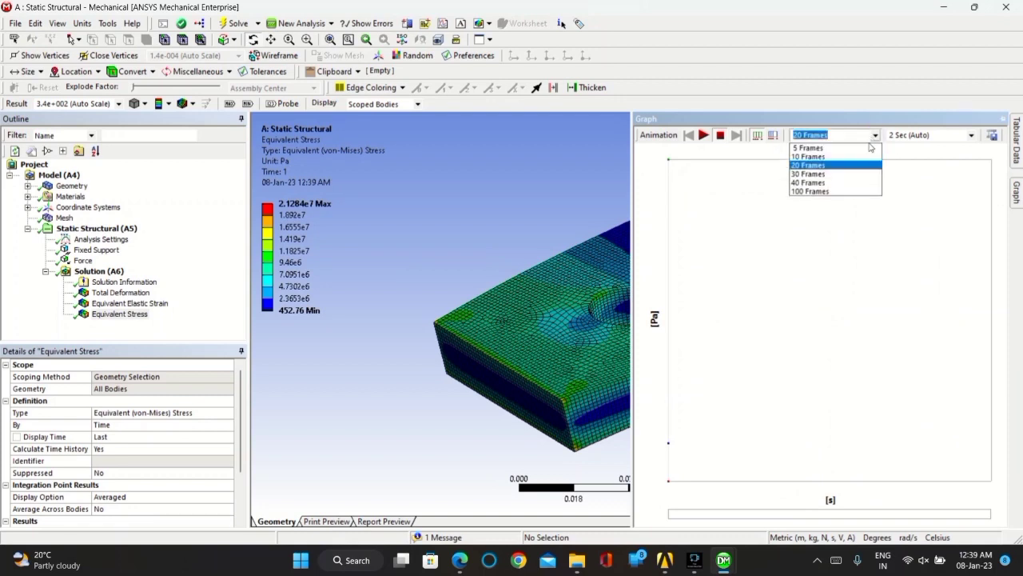
click(857, 195)
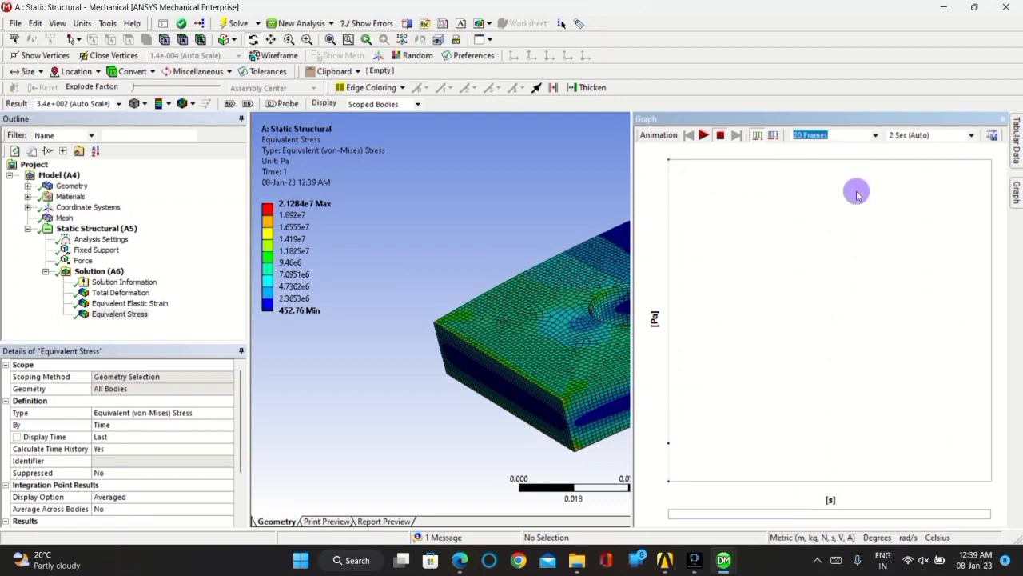
click(703, 135)
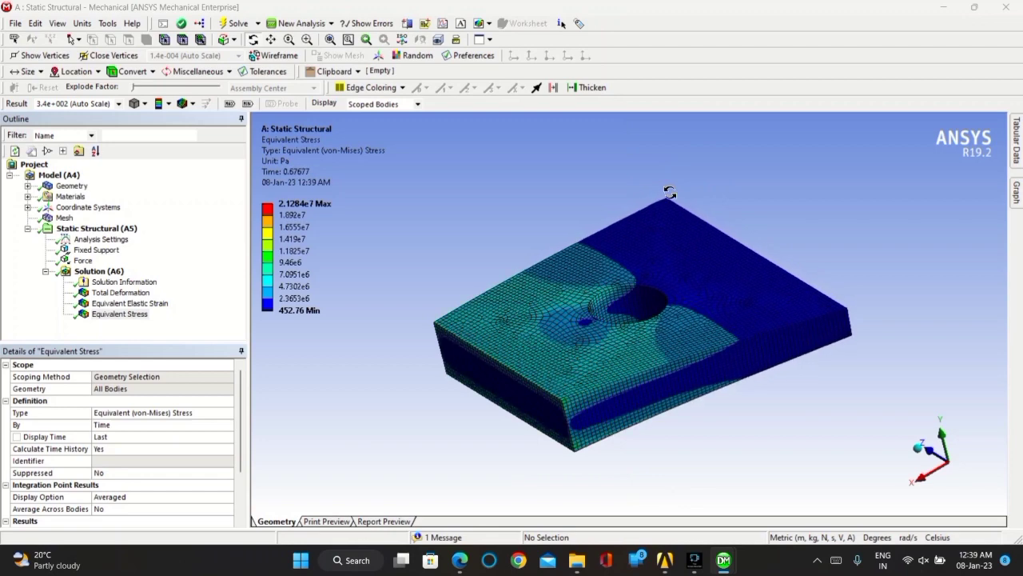
drag(335, 341, 331, 399)
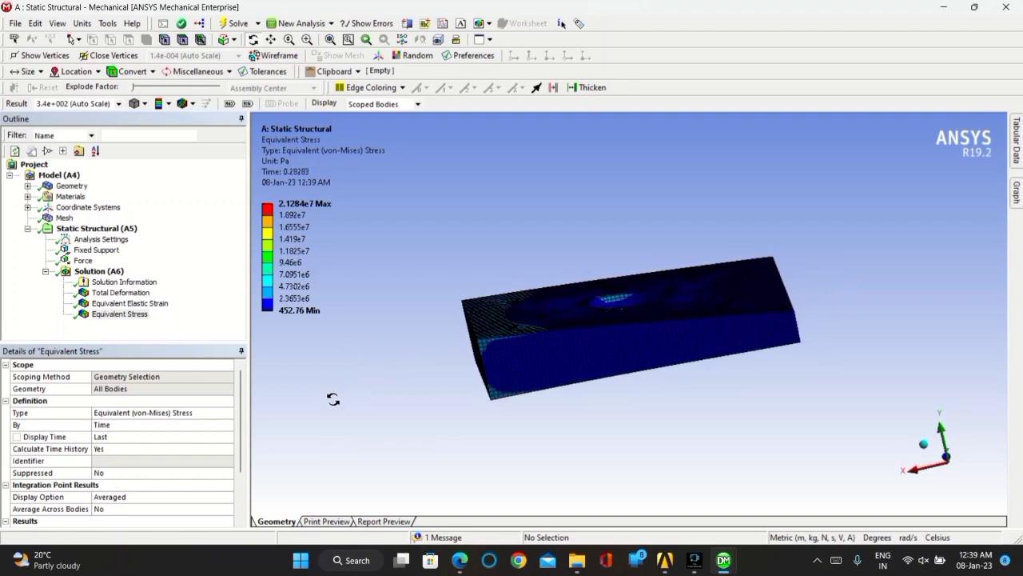